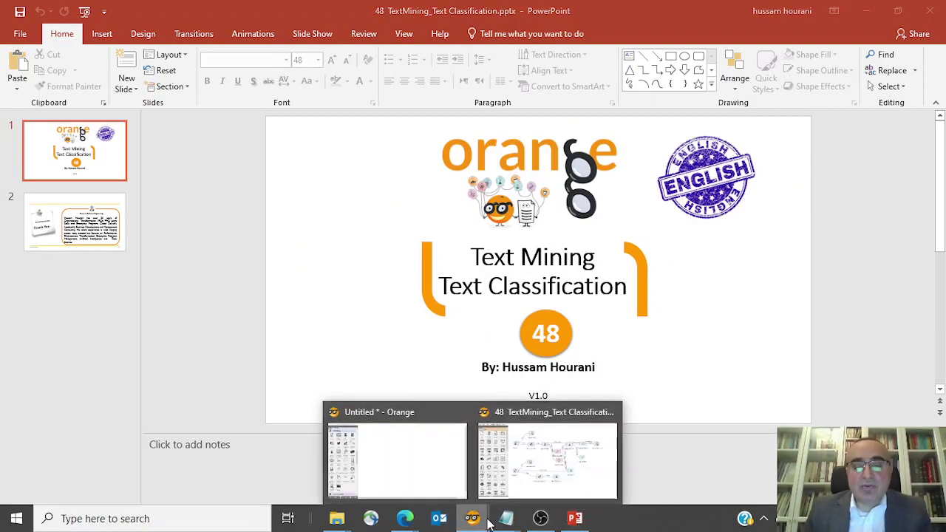
- Place a Corpus widget loaded with grimm-tales-selected.tab, keeping Content as the text feature
{"action": "left_click", "coordinate": [415, 471]}
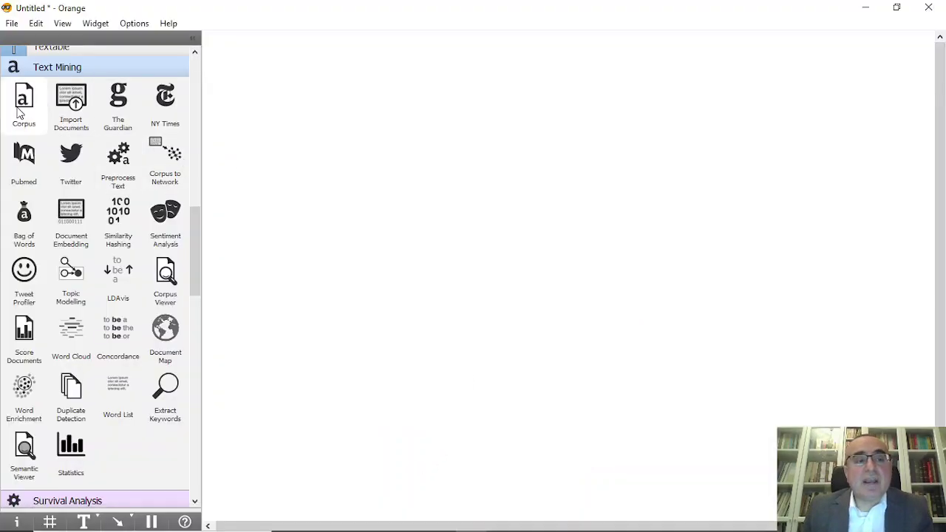
{"action": "mouse_move", "coordinate": [24, 106]}
{"action": "left_mouse_down"}
{"action": "mouse_move", "coordinate": [280, 233]}
{"action": "mouse_move", "coordinate": [270, 212]}
{"action": "left_mouse_up"}
{"action": "double_click", "coordinate": [273, 207]}
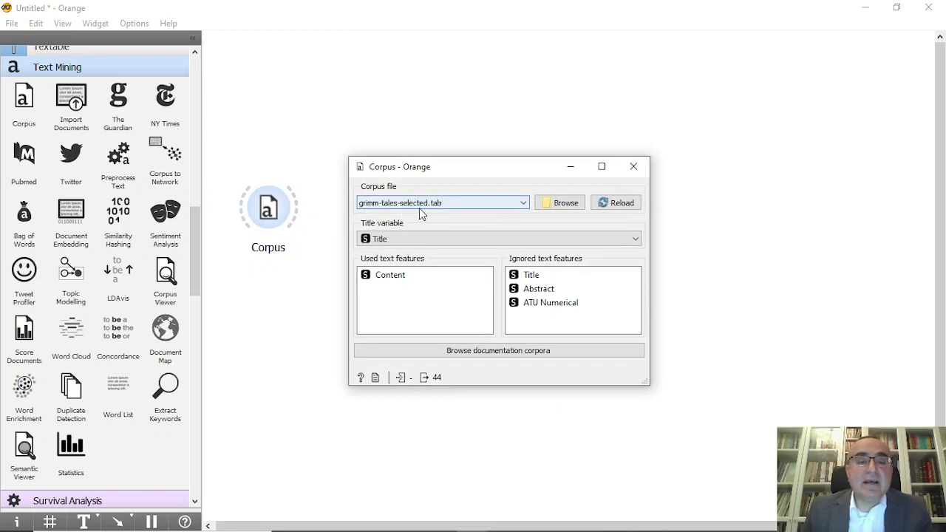
{"action": "left_click", "coordinate": [564, 204]}
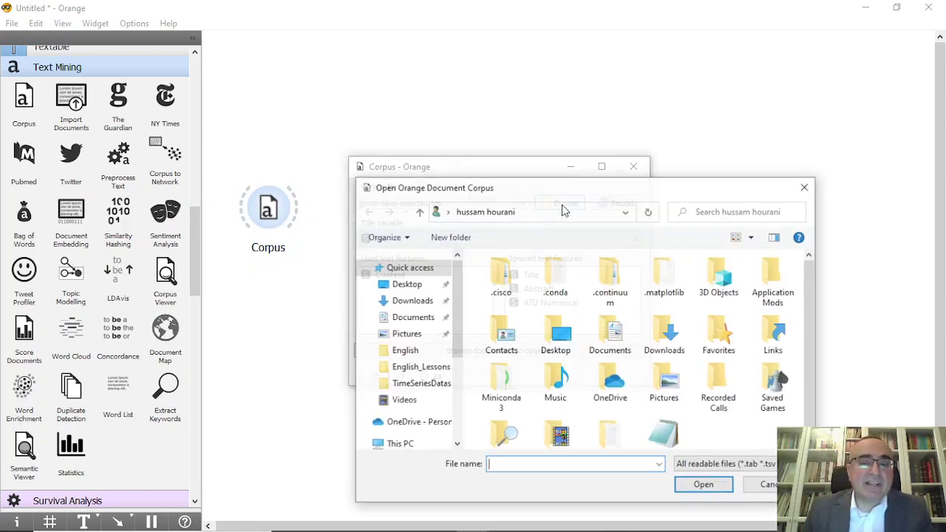
{"action": "left_click", "coordinate": [805, 187]}
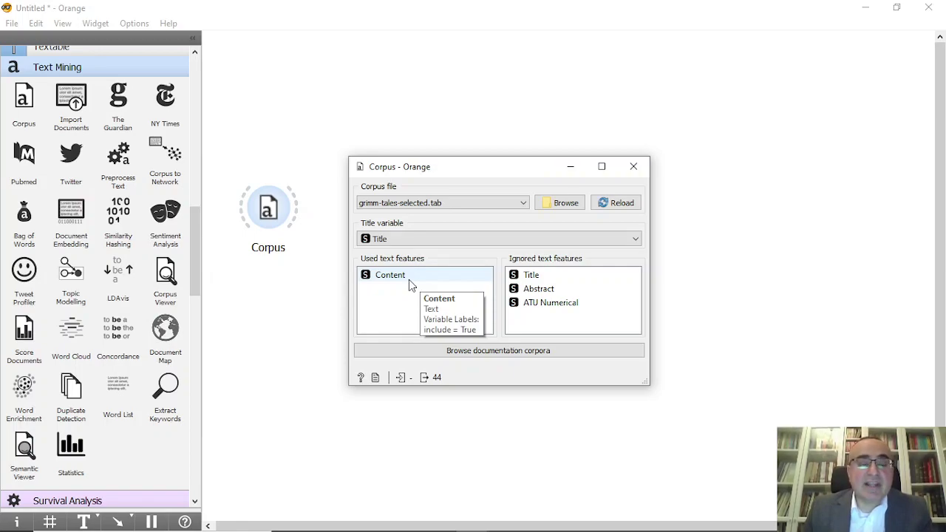
{"action": "left_click", "coordinate": [633, 167]}
- Attach a Corpus Viewer to the Corpus and browse the 44 Grimm tales
{"action": "mouse_move", "coordinate": [275, 210]}
{"action": "left_mouse_down"}
{"action": "mouse_move", "coordinate": [273, 162]}
{"action": "mouse_move", "coordinate": [351, 93]}
{"action": "left_mouse_up"}
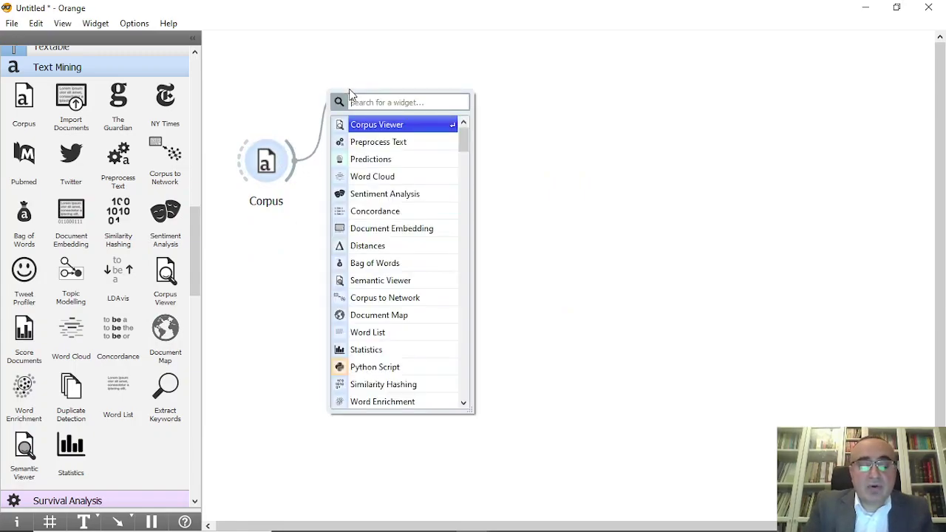
{"action": "type", "text": "co"}
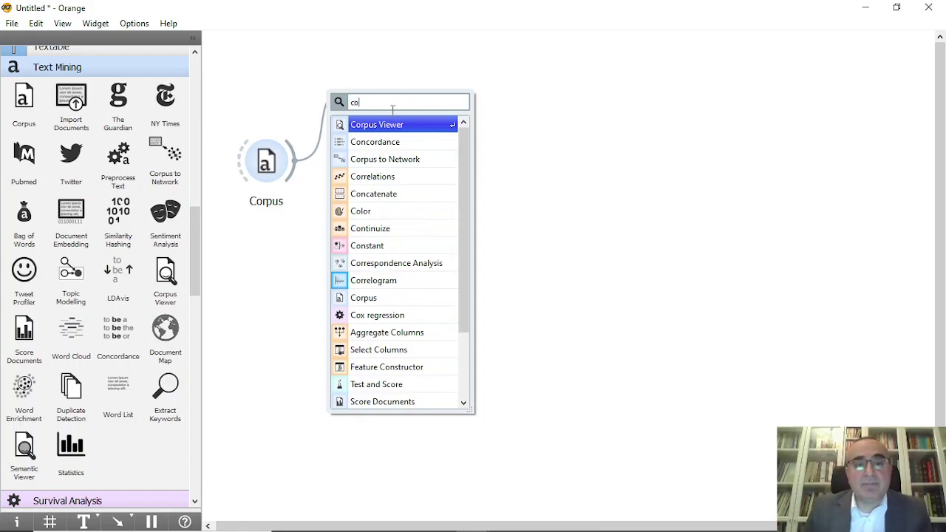
{"action": "left_click", "coordinate": [392, 123]}
{"action": "double_click", "coordinate": [377, 88]}
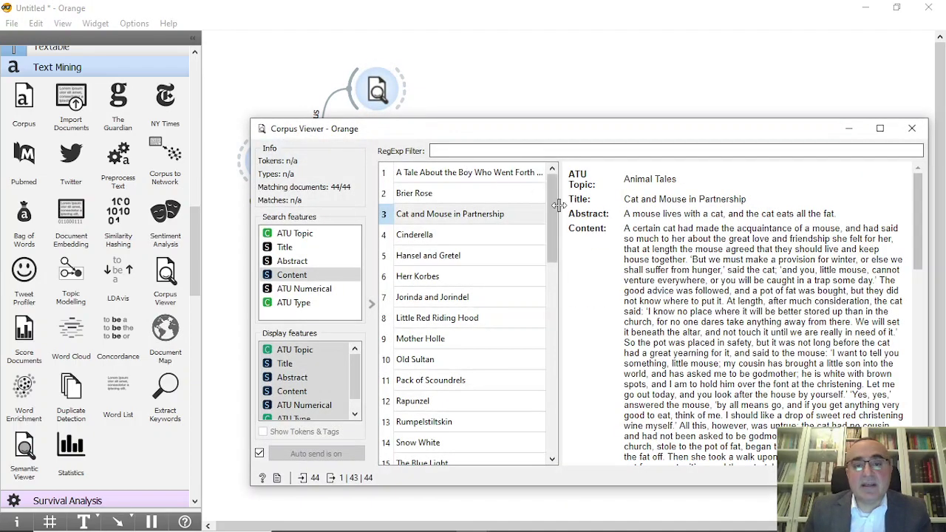
{"action": "left_click_drag", "start_coordinate": [558, 205], "coordinate": [574, 203]}
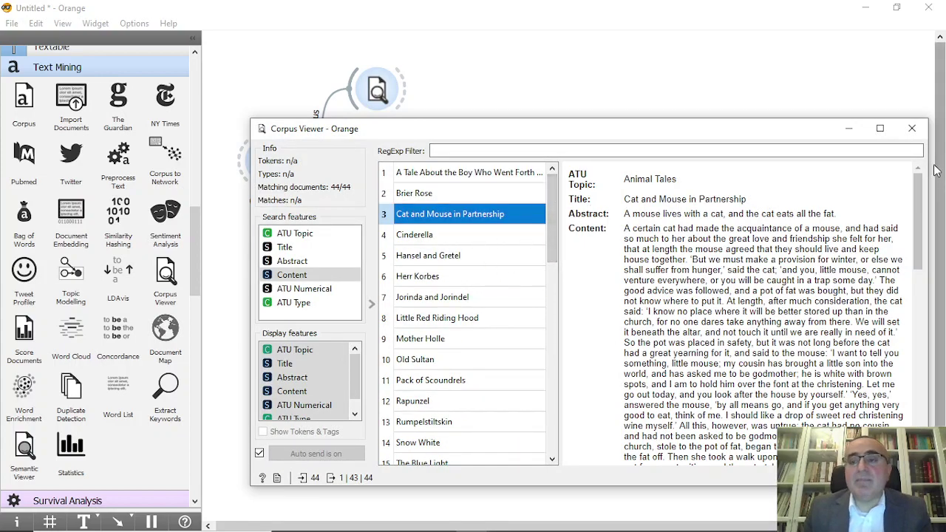
{"action": "left_click", "coordinate": [911, 129]}
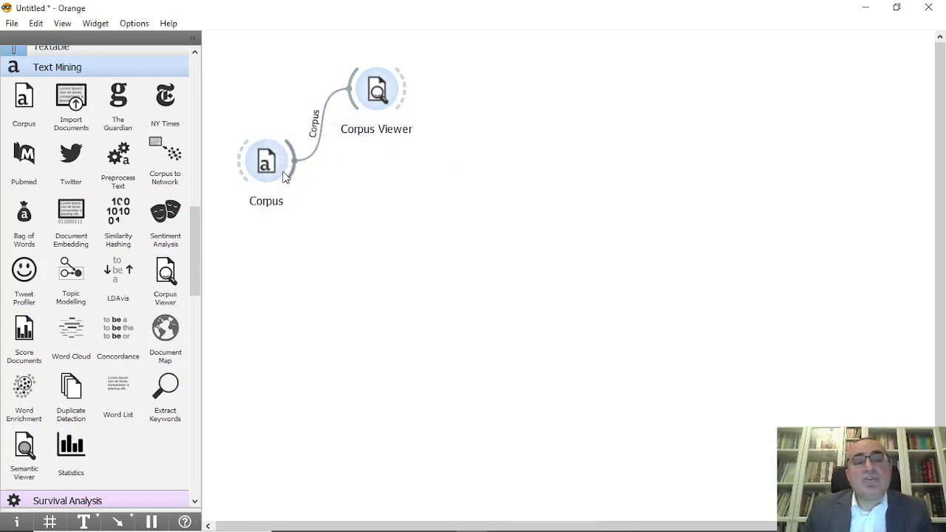
- Connect a Preprocess Text widget to the Corpus output
{"action": "left_click_drag", "start_coordinate": [292, 177], "coordinate": [376, 176]}
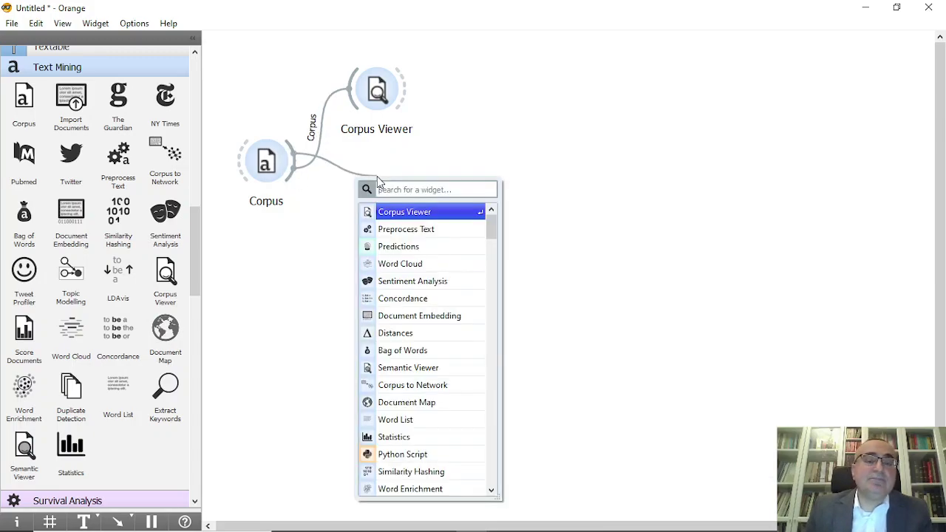
{"action": "type", "text": "pre"}
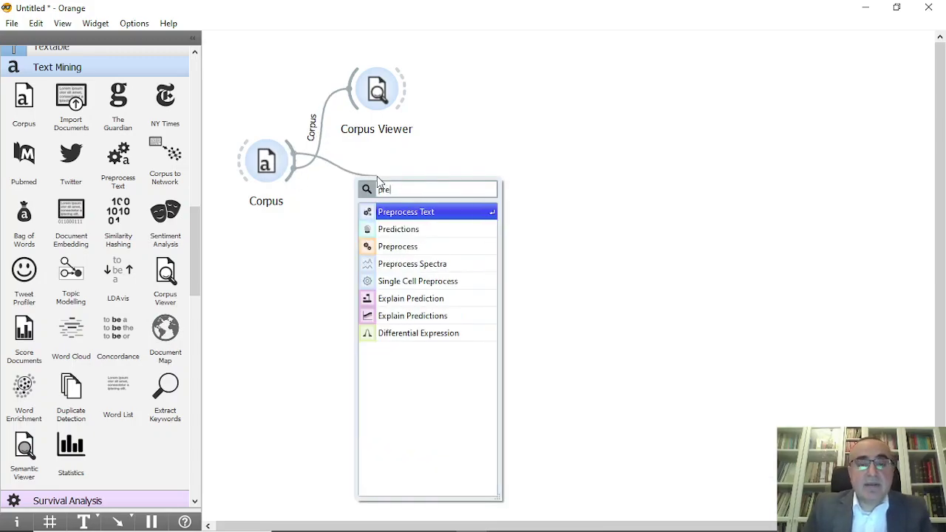
{"action": "left_click", "coordinate": [415, 213]}
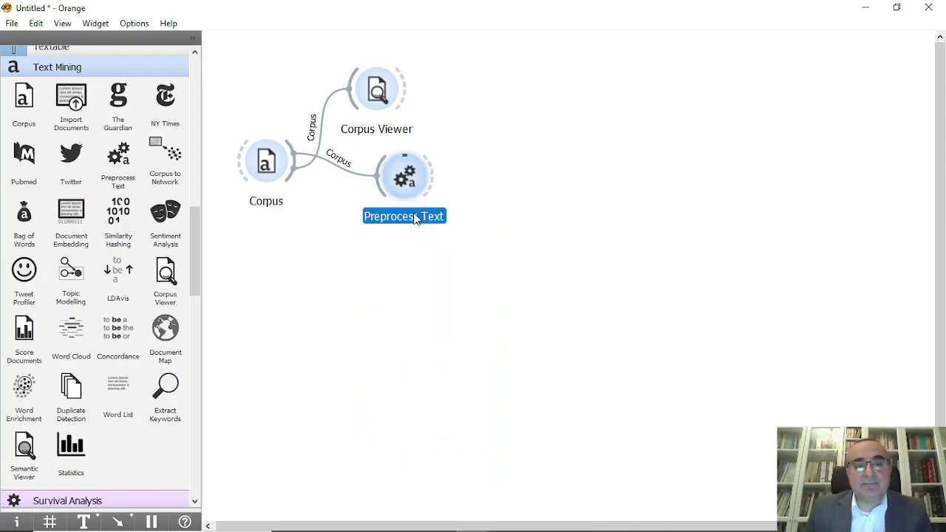
- Load stopwords.txt as the stopword filter and apply the preprocessing
{"action": "double_click", "coordinate": [399, 183]}
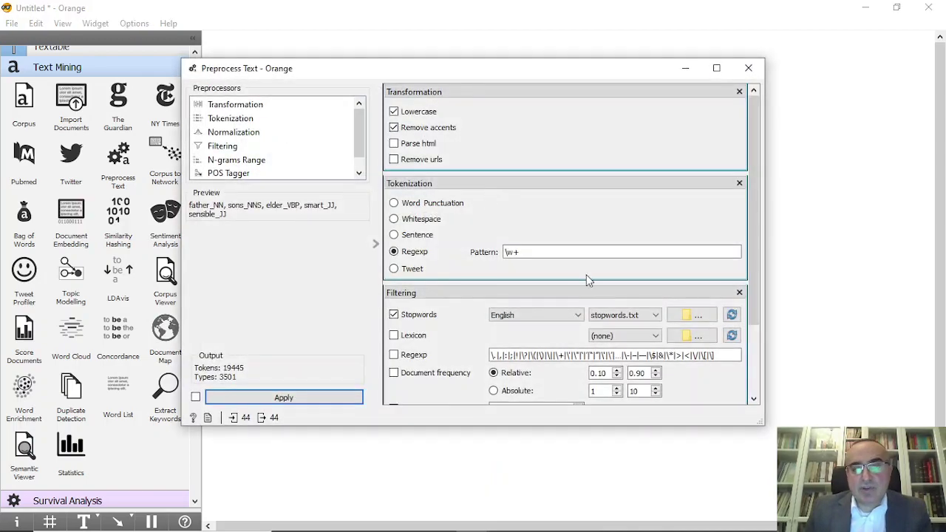
{"action": "scroll", "coordinate": [591, 284], "scroll_direction": "down", "scroll_amount": 4}
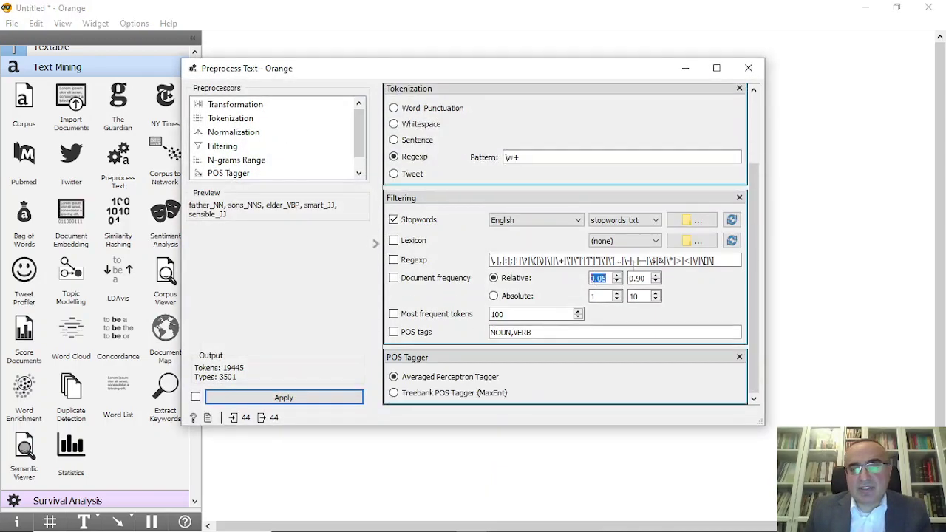
{"action": "left_click", "coordinate": [687, 220]}
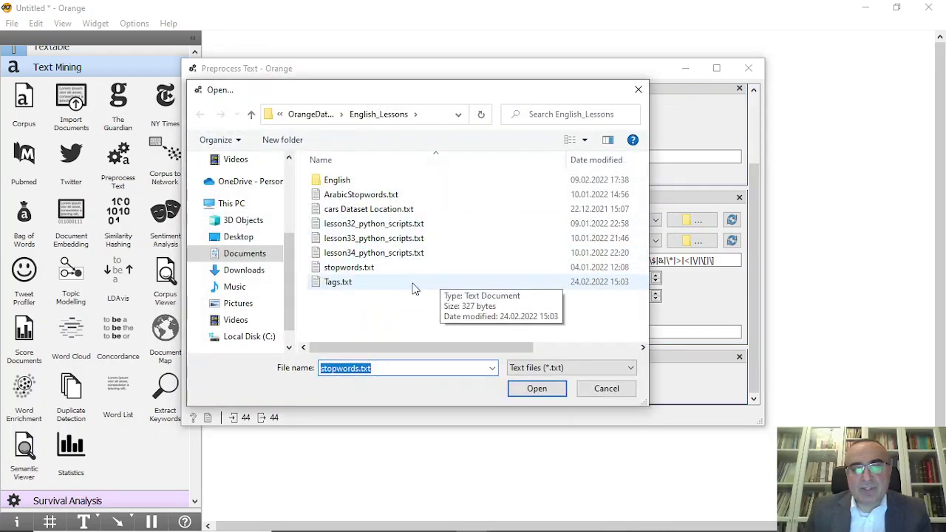
{"action": "double_click", "coordinate": [361, 269]}
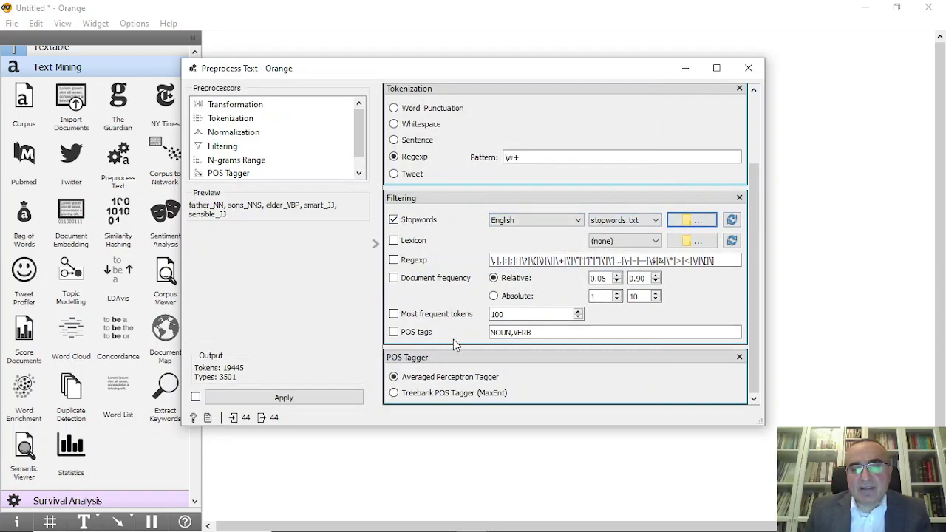
{"action": "scroll", "coordinate": [456, 313], "scroll_direction": "up", "scroll_amount": 2}
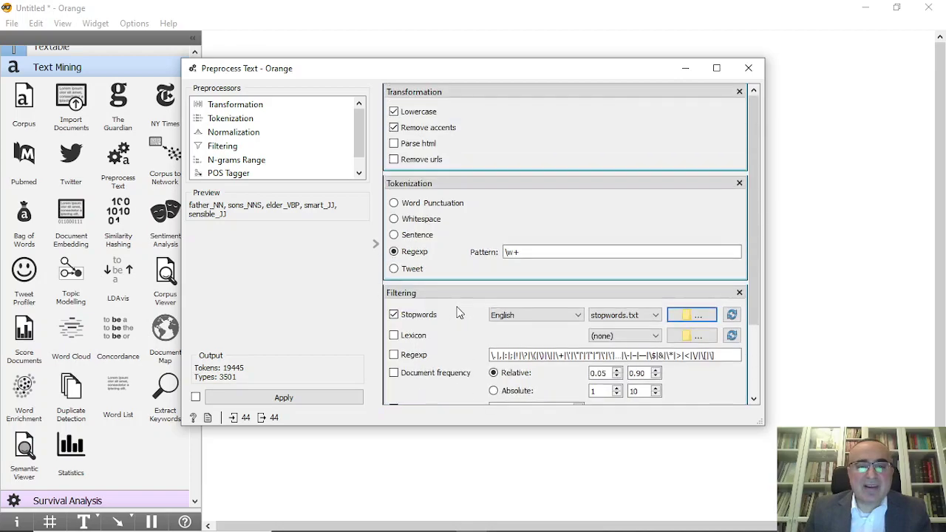
{"action": "left_click", "coordinate": [296, 397]}
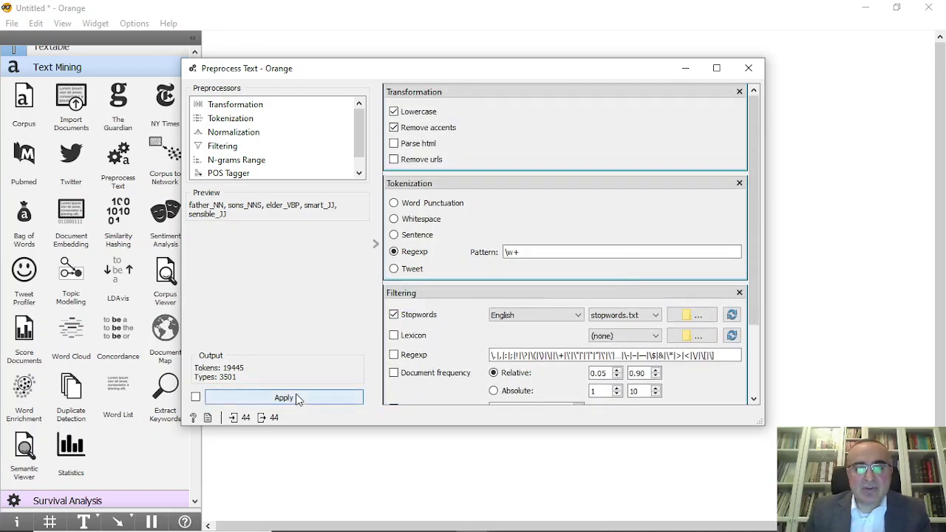
{"action": "left_click", "coordinate": [748, 68]}
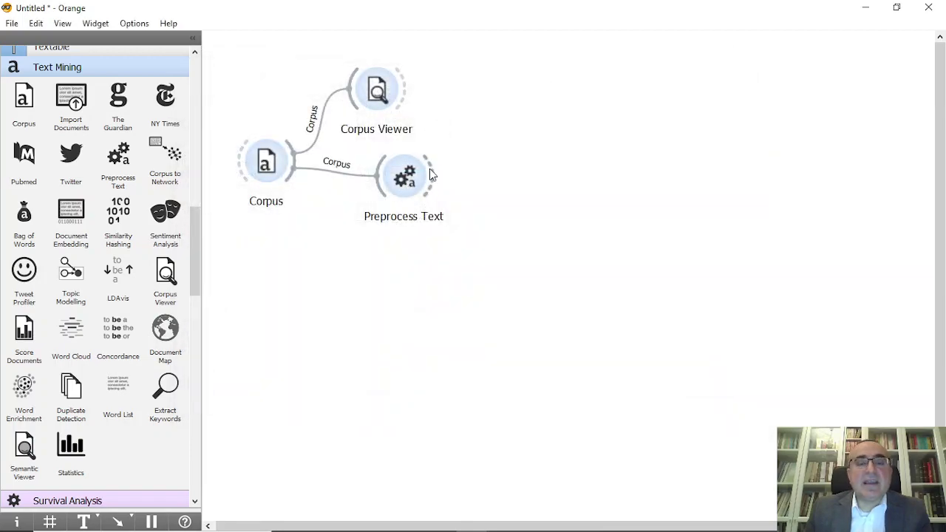
- Add a Bag of Words widget after Preprocess Text and check its default options
{"action": "left_click_drag", "start_coordinate": [431, 169], "coordinate": [478, 169]}
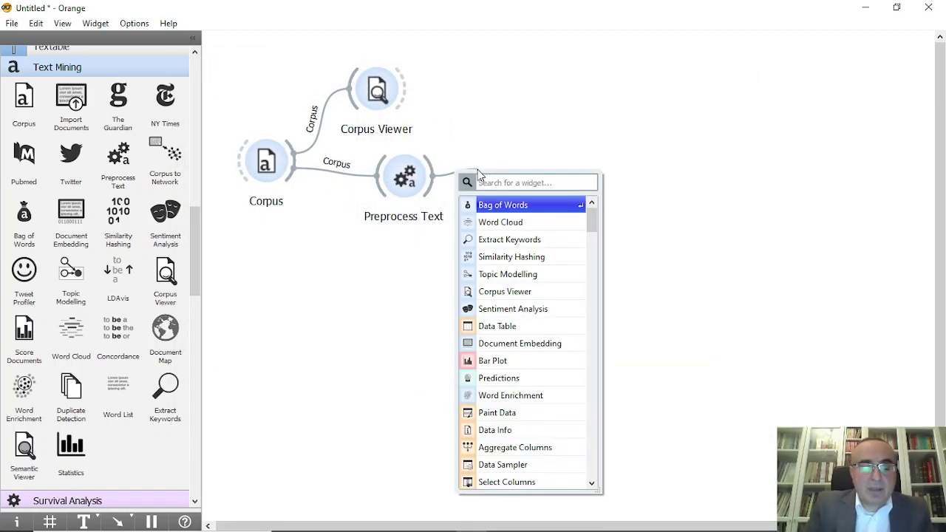
{"action": "type", "text": "bag"}
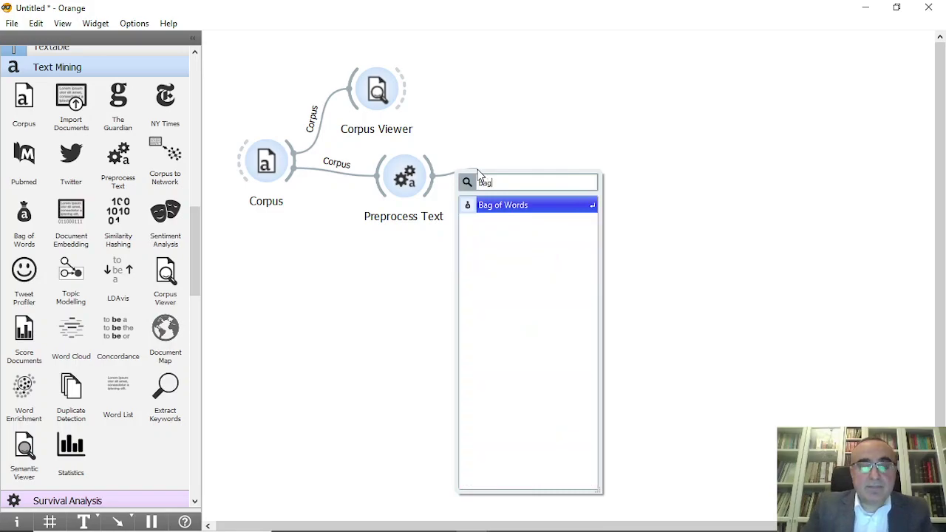
{"action": "left_click", "coordinate": [500, 205]}
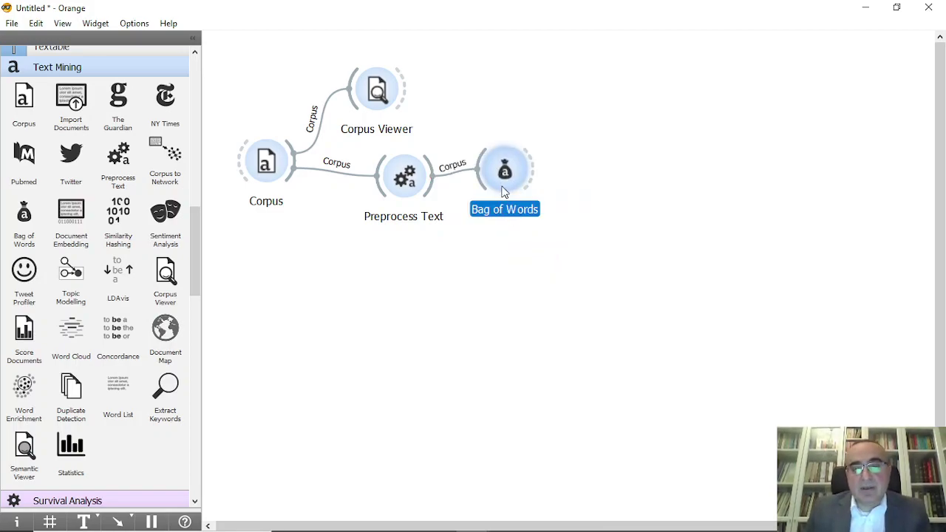
{"action": "double_click", "coordinate": [512, 181]}
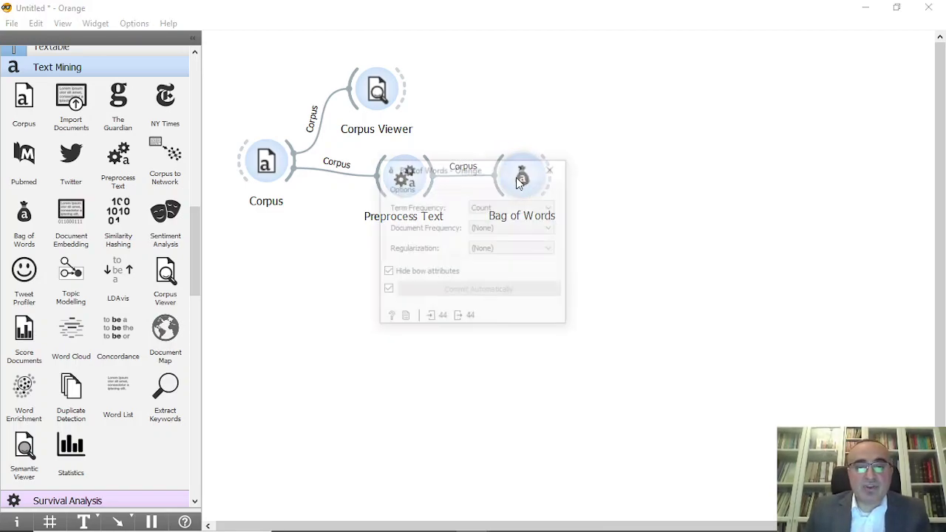
{"action": "left_click", "coordinate": [553, 169]}
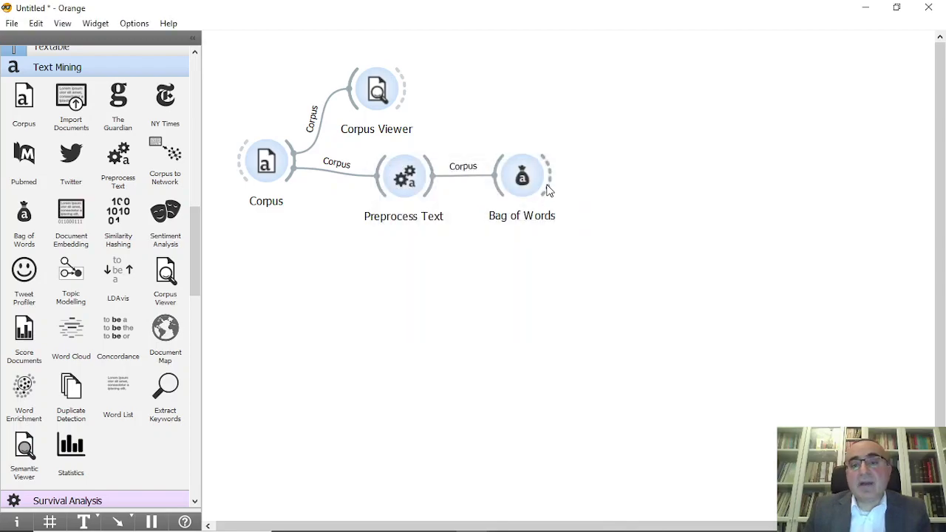
- Add a Test and Score widget fed by Bag of Words
{"action": "left_click_drag", "start_coordinate": [551, 173], "coordinate": [639, 172]}
{"action": "type", "text": "test"}
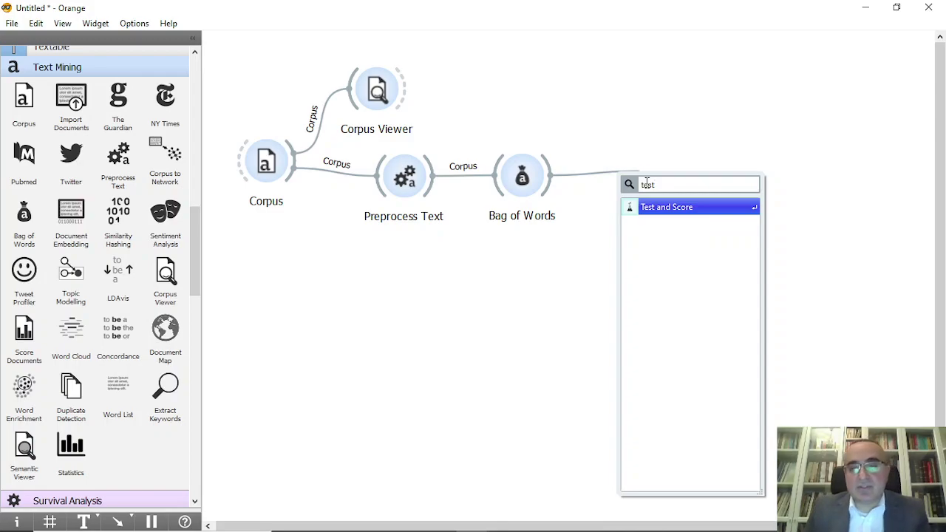
{"action": "left_click", "coordinate": [675, 209]}
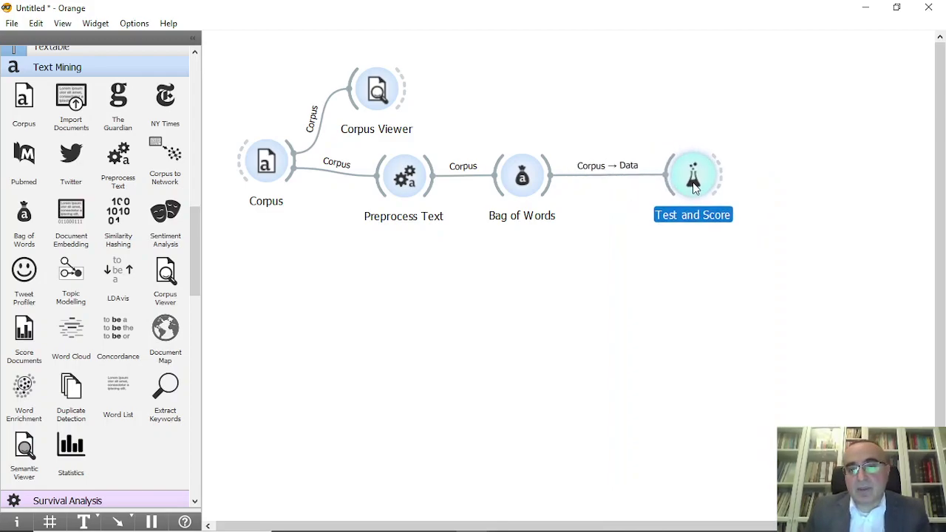
- Add Logistic Regression from Bag of Words and wire it as Test and Score's learner
{"action": "left_click_drag", "start_coordinate": [550, 177], "coordinate": [607, 266]}
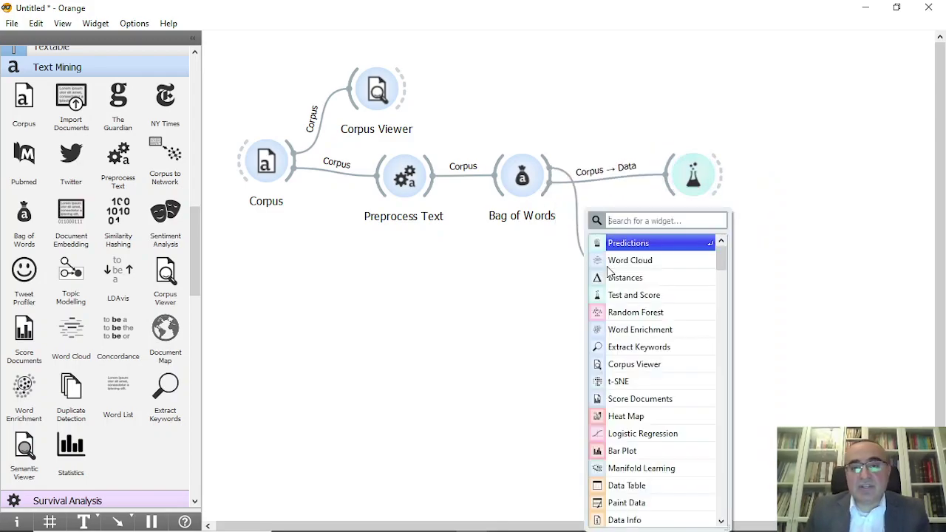
{"action": "type", "text": "log"}
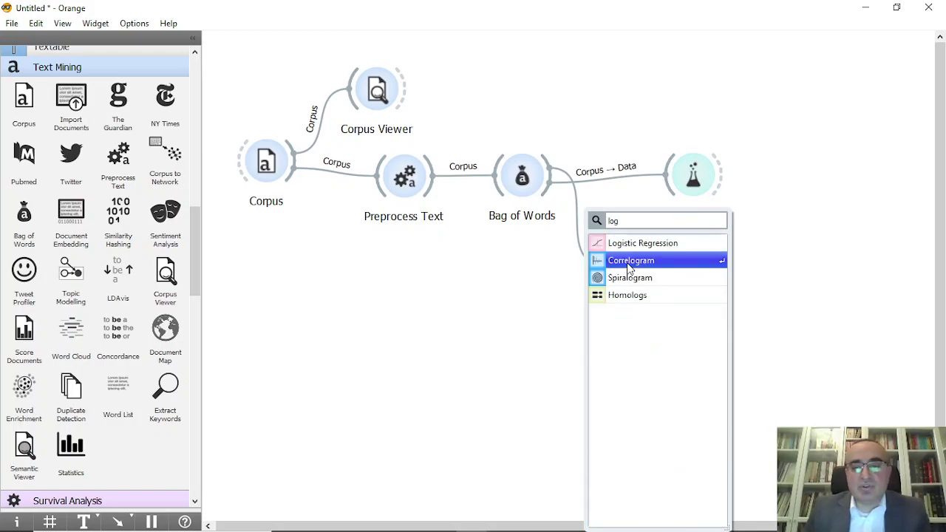
{"action": "left_click", "coordinate": [630, 244]}
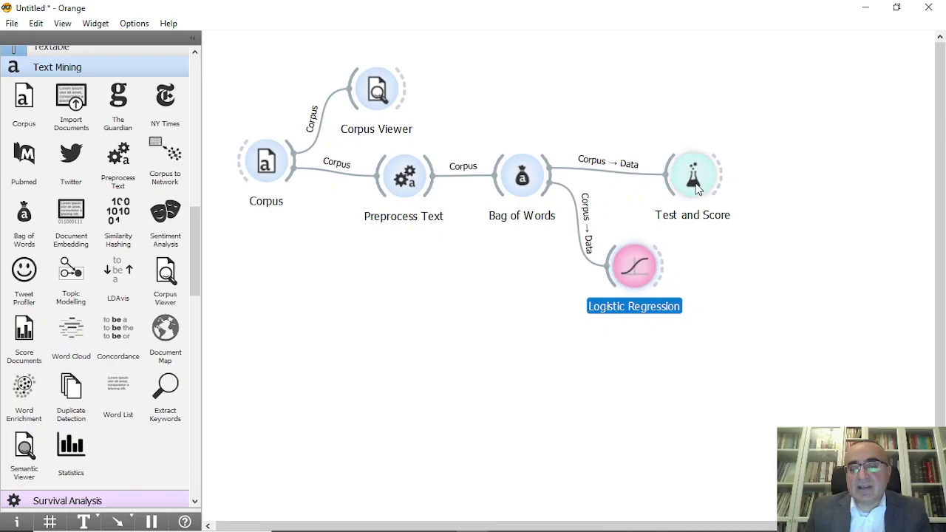
{"action": "left_click_drag", "start_coordinate": [700, 190], "coordinate": [724, 185]}
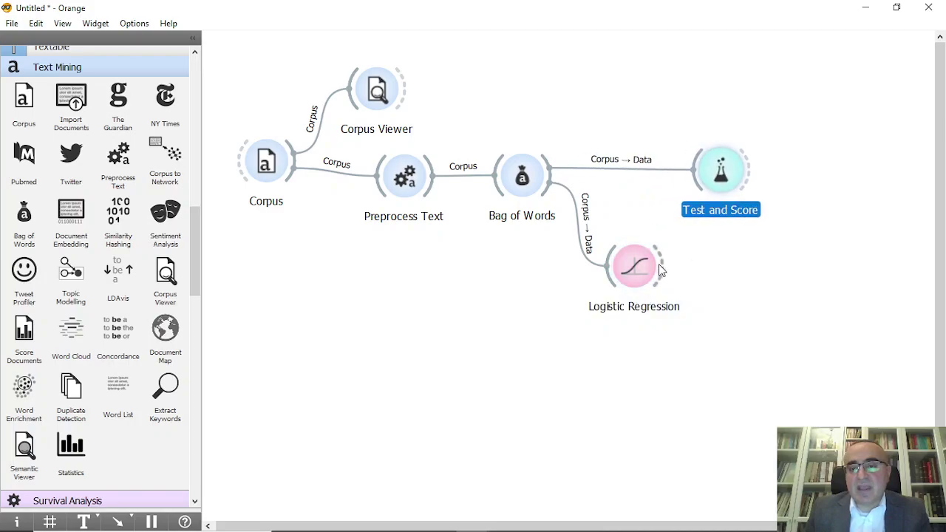
{"action": "left_click_drag", "start_coordinate": [665, 266], "coordinate": [701, 198]}
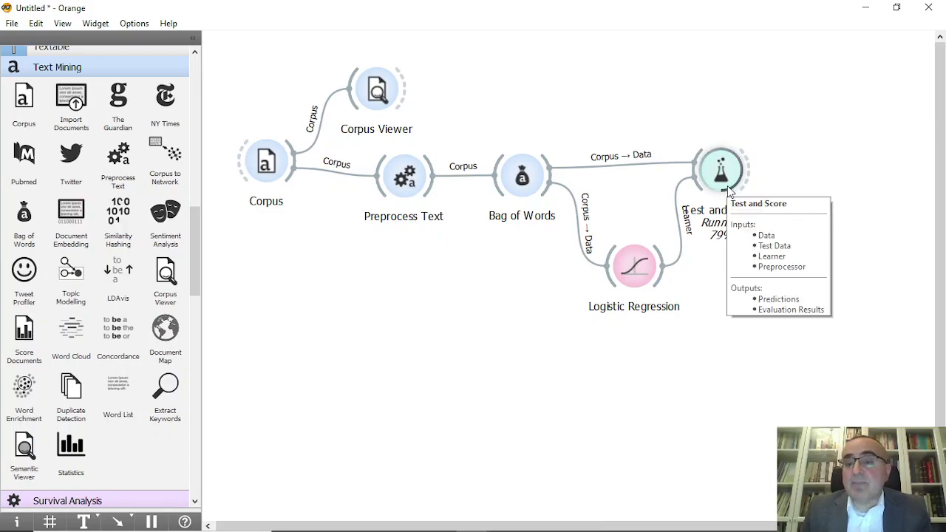
- Review Logistic Regression's scores in Test and Score: 0.966 AUC, 0.909 accuracy
{"action": "double_click", "coordinate": [720, 170]}
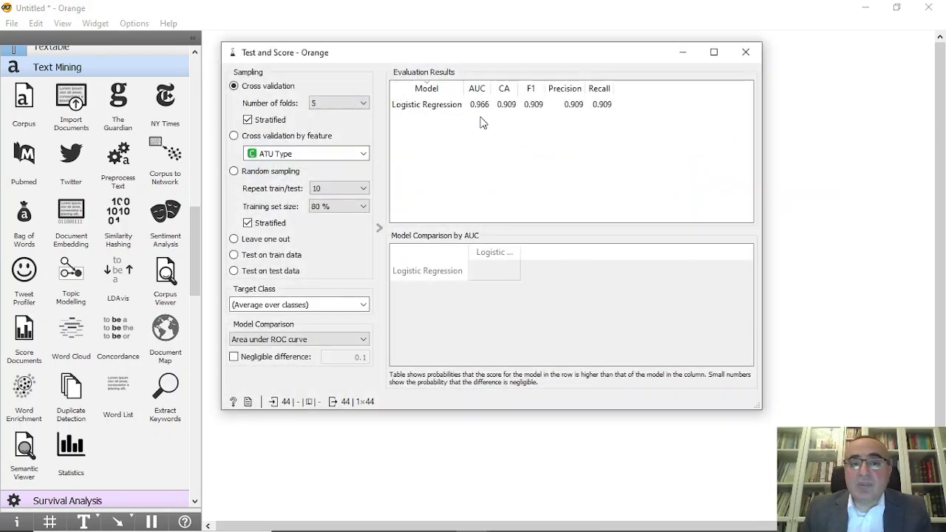
{"action": "left_click", "coordinate": [479, 107]}
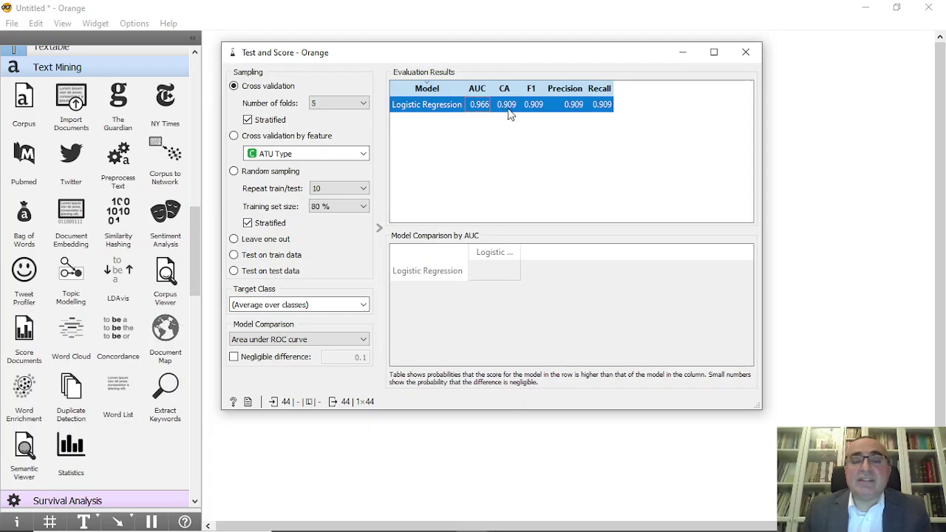
{"action": "left_click", "coordinate": [746, 51]}
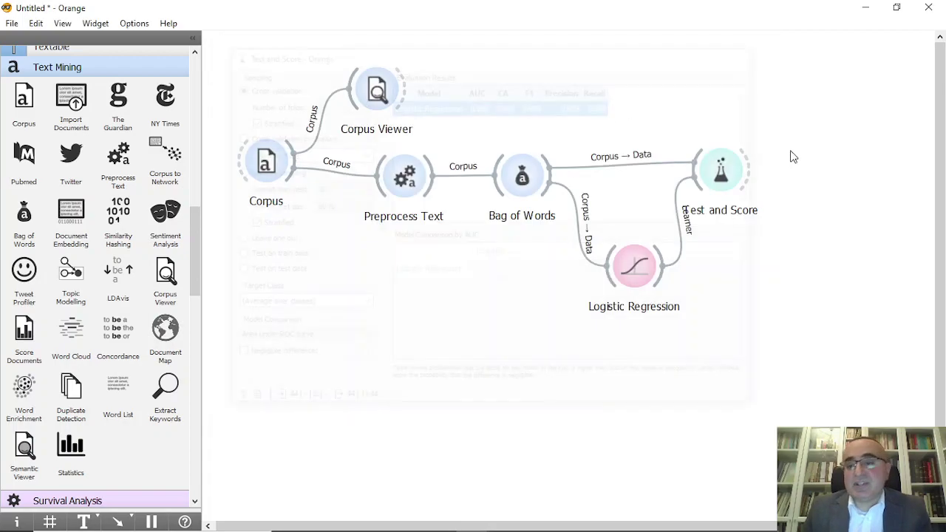
- Add a Confusion Matrix fed by Test and Score's evaluation results
{"action": "left_click_drag", "start_coordinate": [748, 169], "coordinate": [783, 173]}
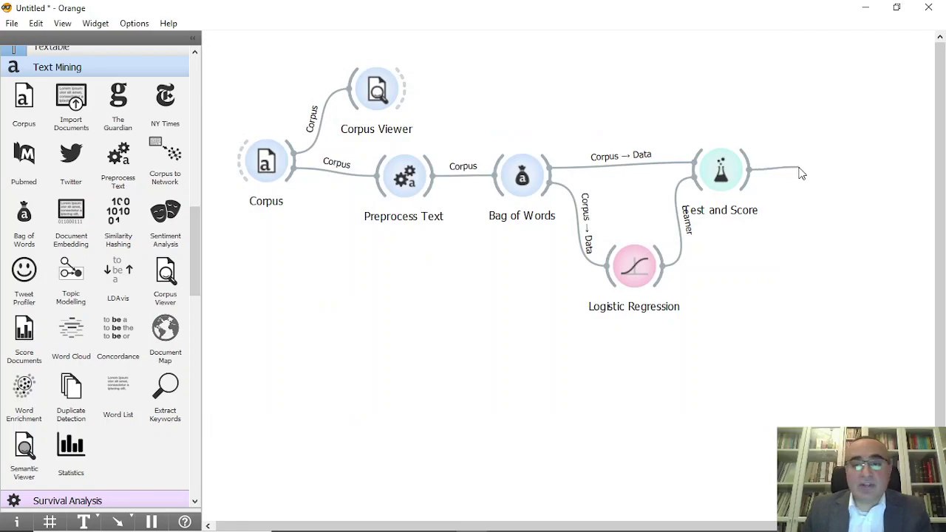
{"action": "type", "text": "con"}
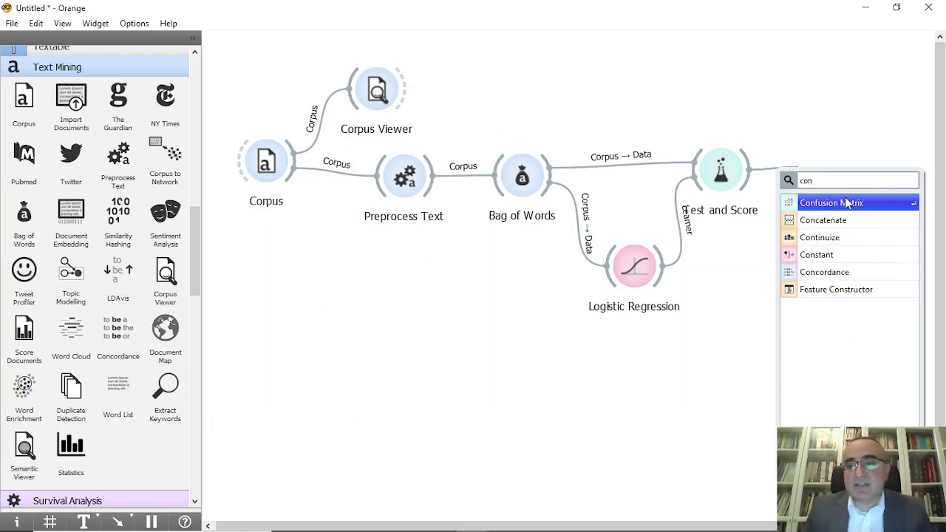
{"action": "left_click", "coordinate": [845, 199]}
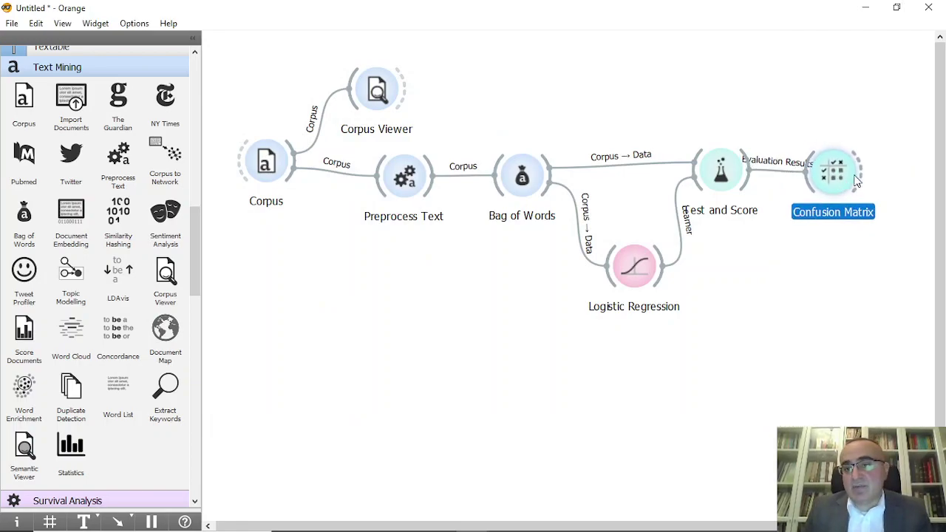
- Connect a second Corpus Viewer to the Confusion Matrix's selected data
{"action": "mouse_move", "coordinate": [863, 171]}
{"action": "left_mouse_down"}
{"action": "mouse_move", "coordinate": [891, 113]}
{"action": "mouse_move", "coordinate": [879, 89]}
{"action": "left_mouse_up"}
{"action": "type", "text": "cor"}
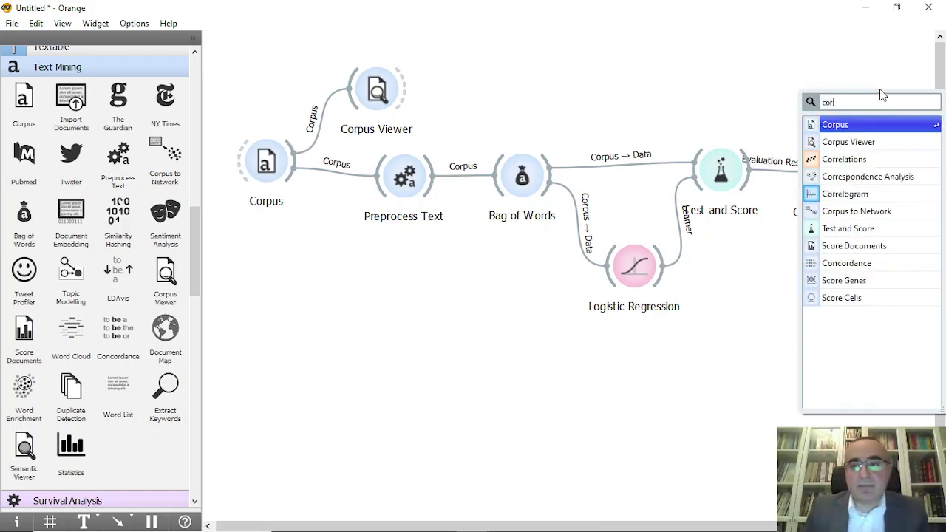
{"action": "key", "text": "Escape"}
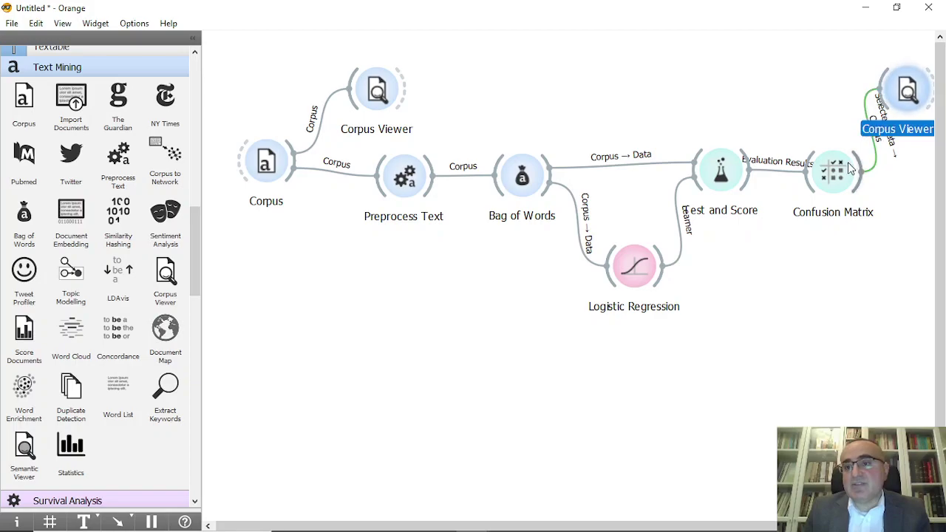
- Inspect Animal Tales predicted as Tales of Magic, e.g. The Dog and the Sparrow
{"action": "double_click", "coordinate": [850, 169]}
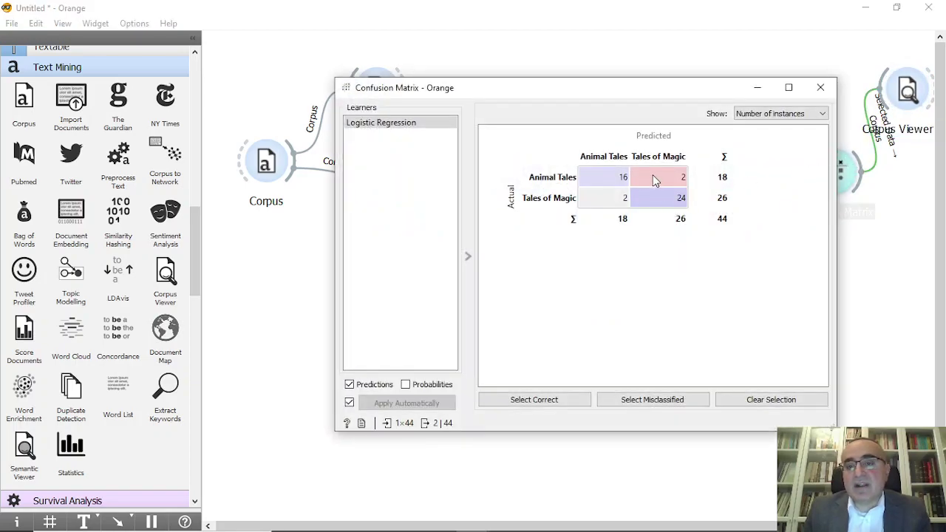
{"action": "mouse_move", "coordinate": [658, 176]}
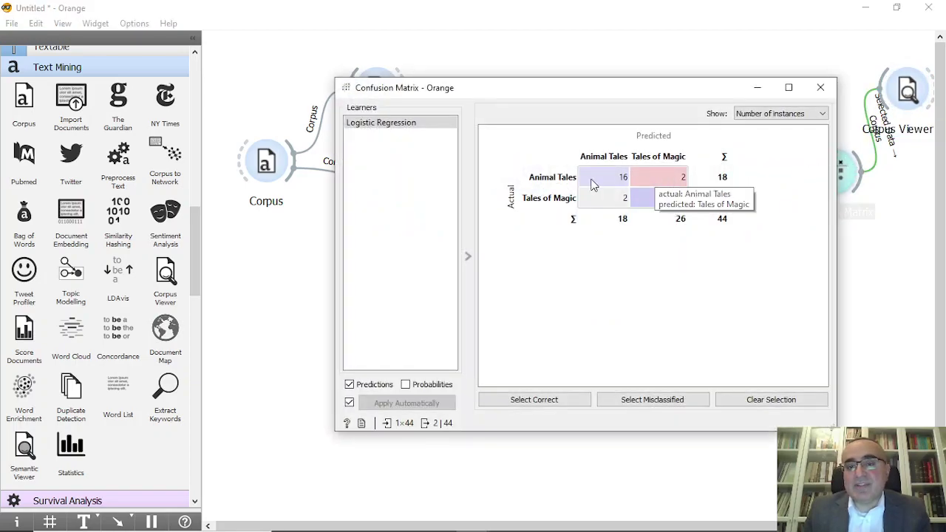
{"action": "left_click", "coordinate": [681, 174]}
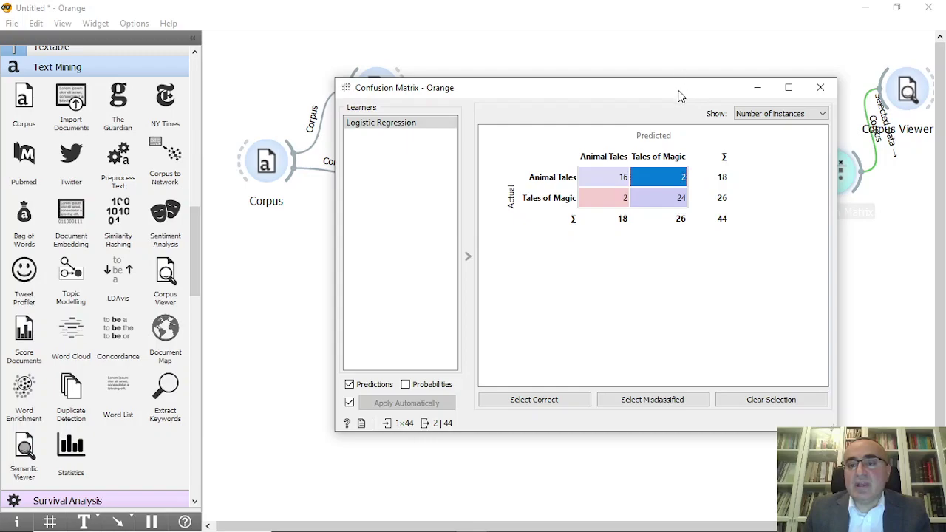
{"action": "left_click_drag", "start_coordinate": [679, 96], "coordinate": [576, 91]}
{"action": "left_click", "coordinate": [902, 96]}
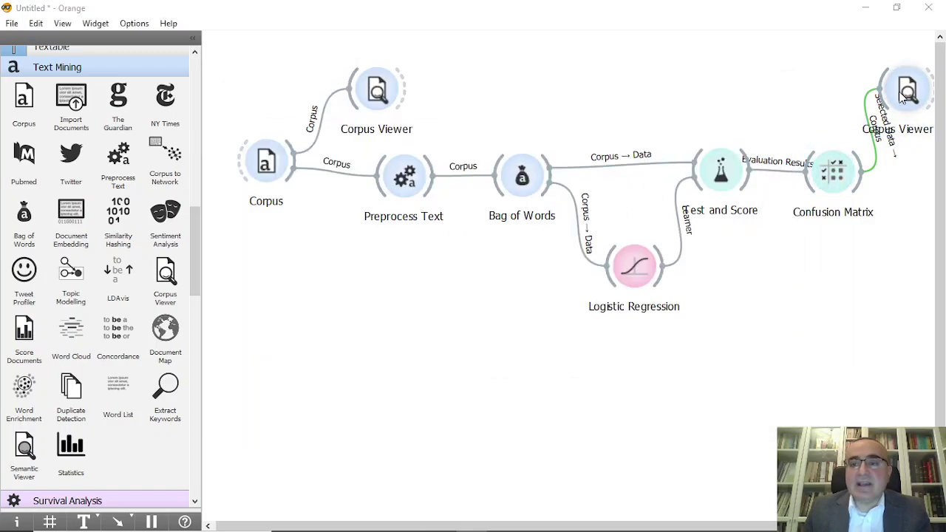
{"action": "double_click", "coordinate": [901, 96]}
{"action": "left_click", "coordinate": [449, 173]}
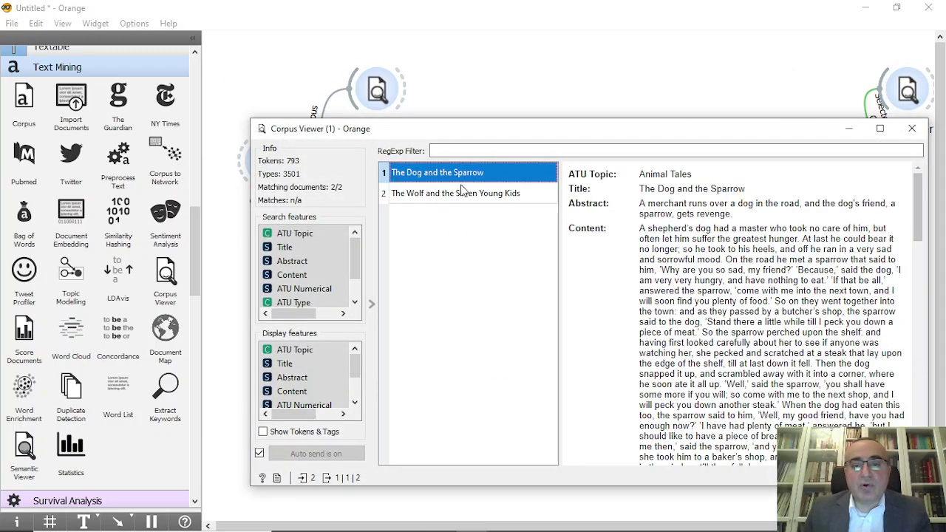
{"action": "left_click", "coordinate": [462, 190]}
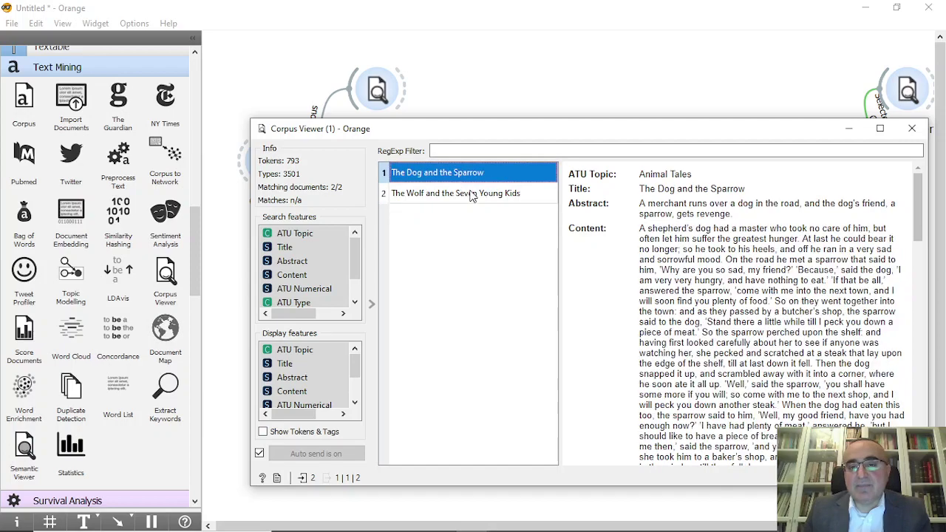
{"action": "left_click", "coordinate": [470, 190]}
{"action": "left_click", "coordinate": [451, 173]}
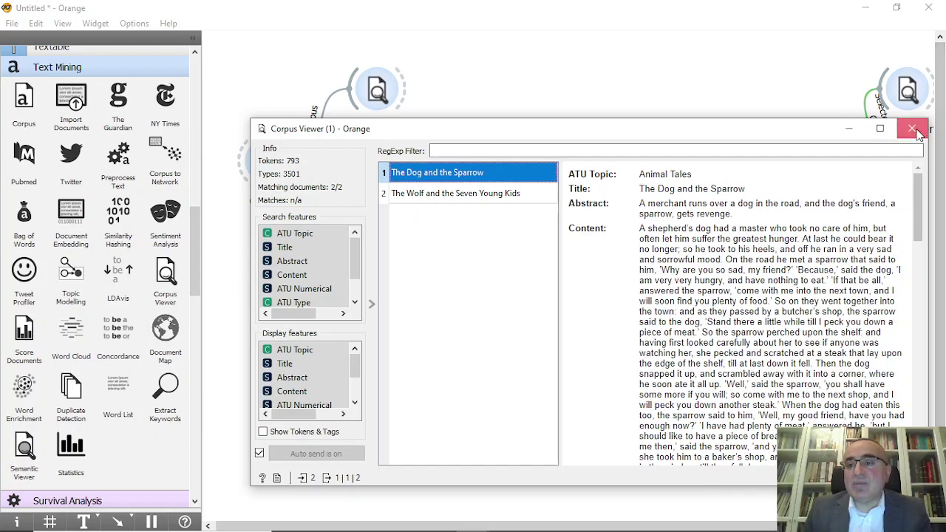
{"action": "left_click", "coordinate": [912, 129]}
- Select Tales of Magic predicted as Animal Tales and read The Elves and the Shoemaker
{"action": "double_click", "coordinate": [833, 171]}
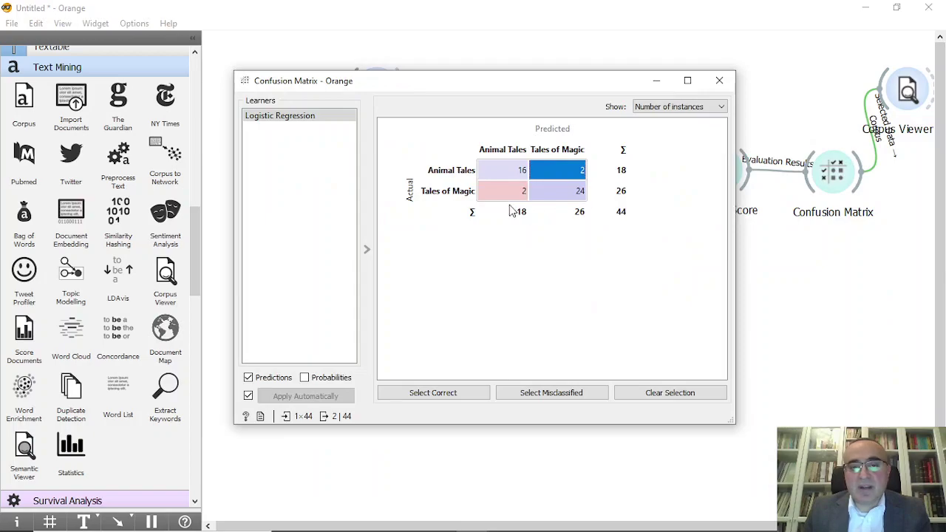
{"action": "left_click", "coordinate": [503, 194]}
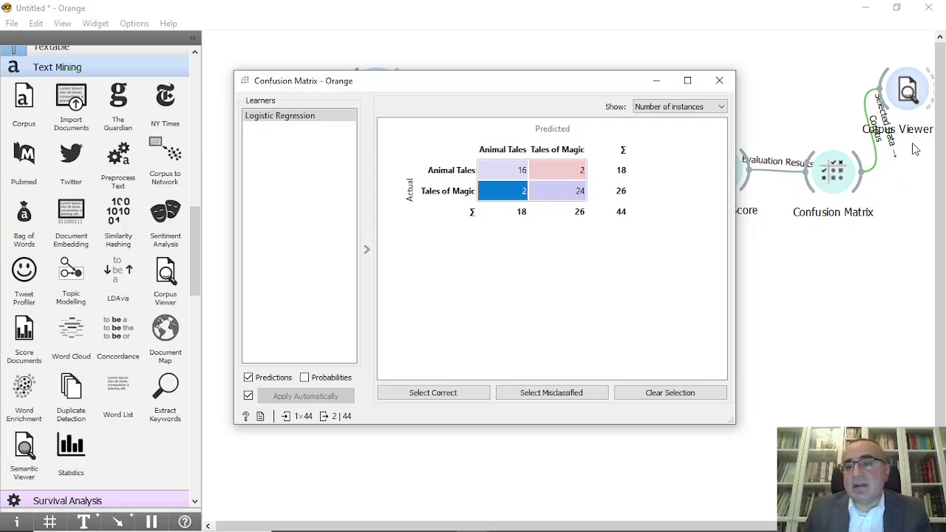
{"action": "left_click", "coordinate": [719, 79]}
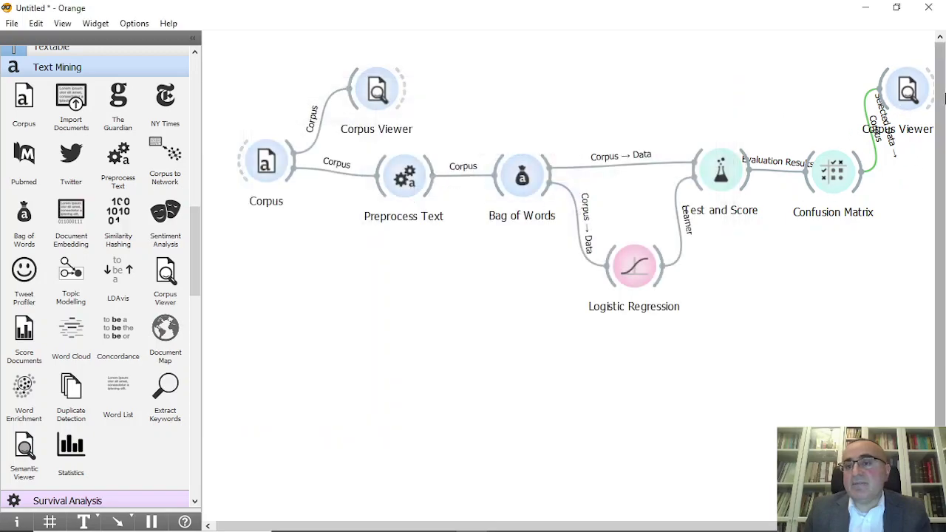
{"action": "double_click", "coordinate": [913, 97]}
{"action": "left_click", "coordinate": [441, 177]}
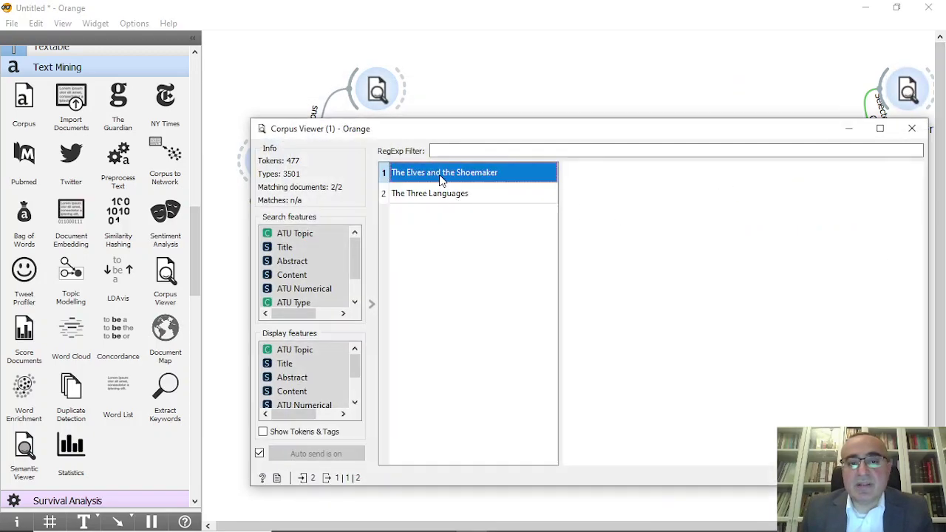
{"action": "left_click", "coordinate": [446, 194]}
{"action": "left_click", "coordinate": [440, 177]}
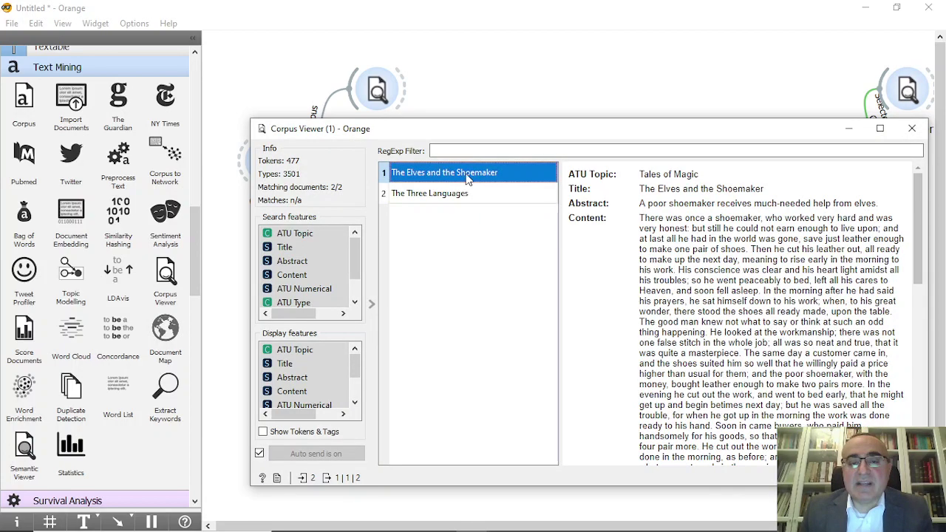
{"action": "left_click", "coordinate": [911, 128]}
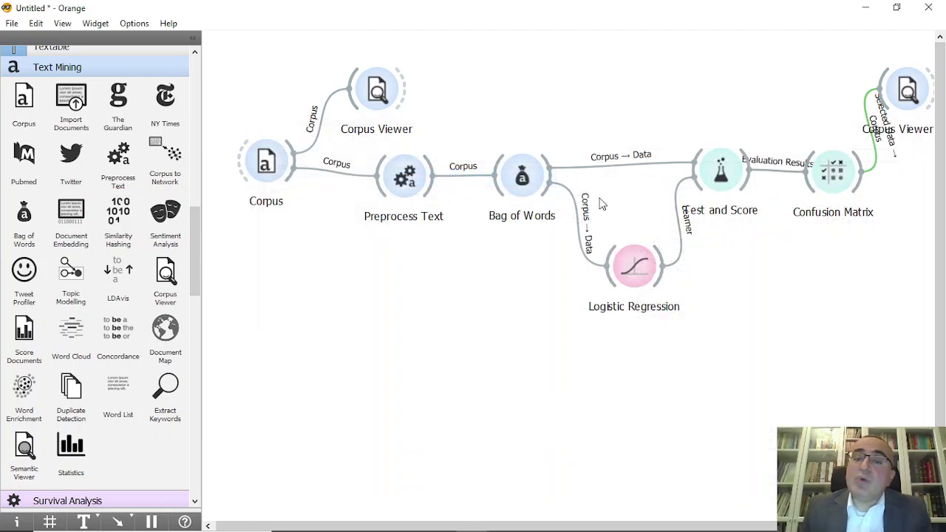
- Tidy the layout by shifting Bag of Words, Test and Score and Logistic Regression
{"action": "left_click_drag", "start_coordinate": [523, 177], "coordinate": [520, 177]}
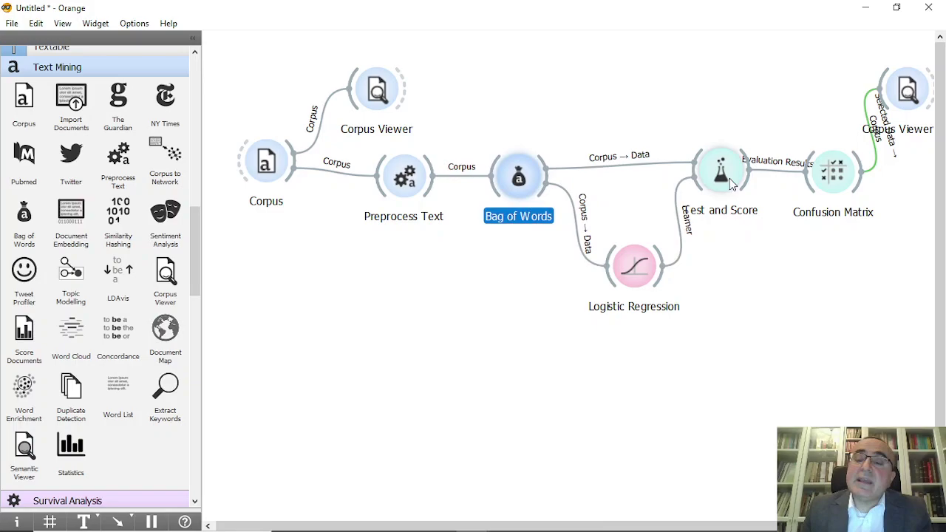
{"action": "left_click_drag", "start_coordinate": [730, 183], "coordinate": [718, 184]}
{"action": "left_click_drag", "start_coordinate": [630, 268], "coordinate": [613, 266]}
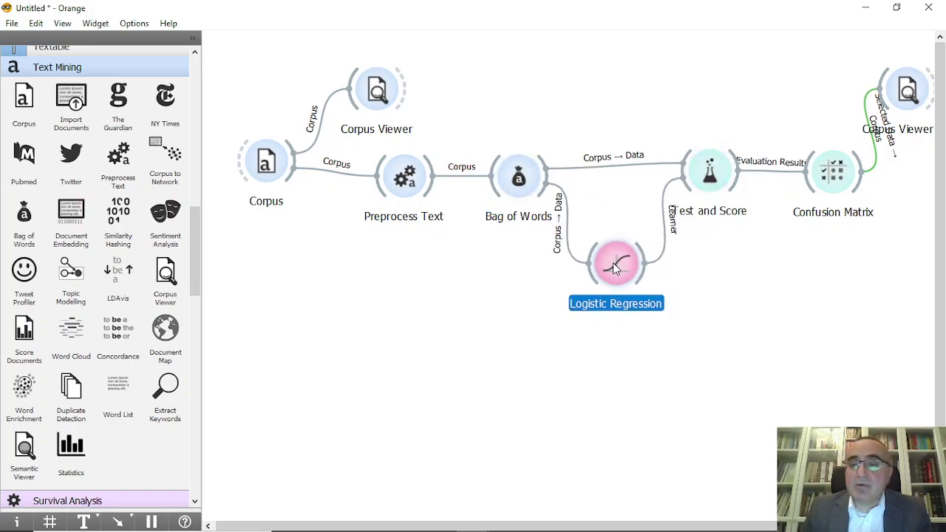
- Add an ROC Analysis fed by Test and Score's evaluation results
{"action": "left_click_drag", "start_coordinate": [737, 189], "coordinate": [804, 267]}
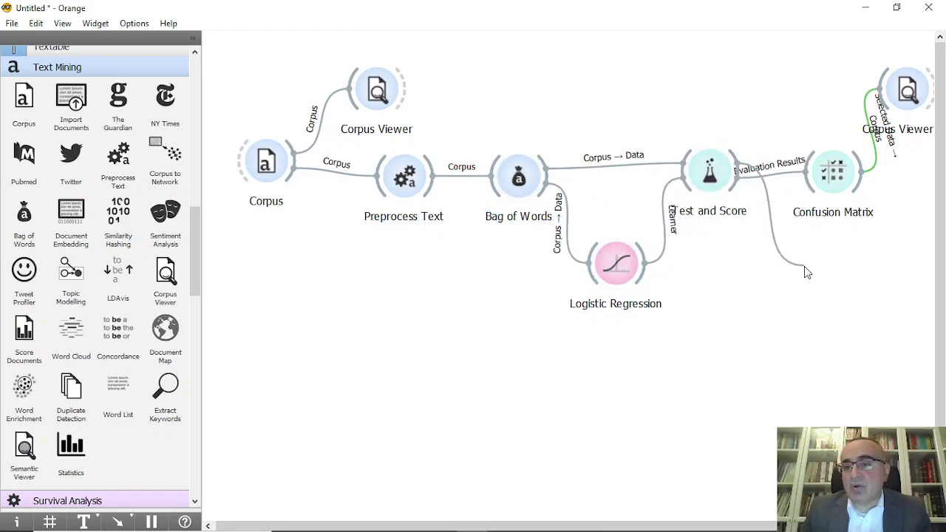
{"action": "type", "text": "roc"}
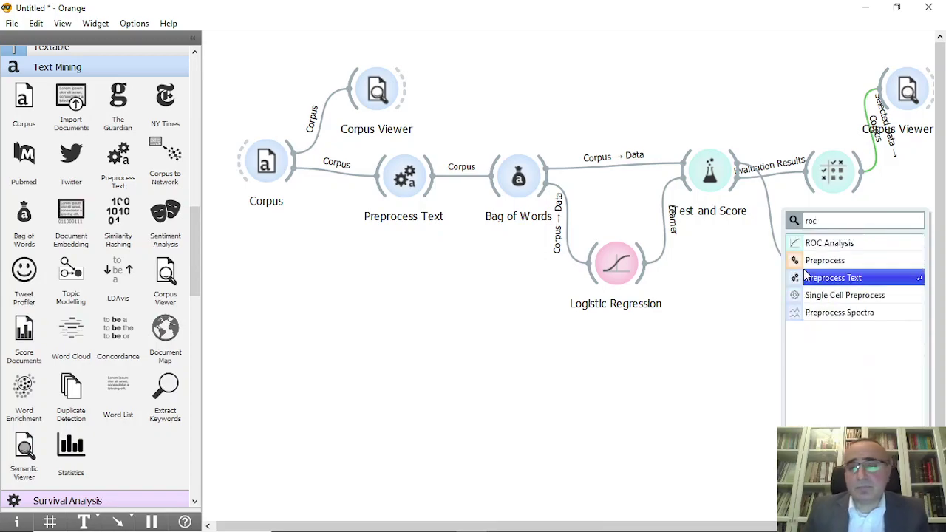
{"action": "left_click", "coordinate": [822, 243]}
- Set the ROC Analysis target class to Tales of Magic and review the curves
{"action": "double_click", "coordinate": [821, 267]}
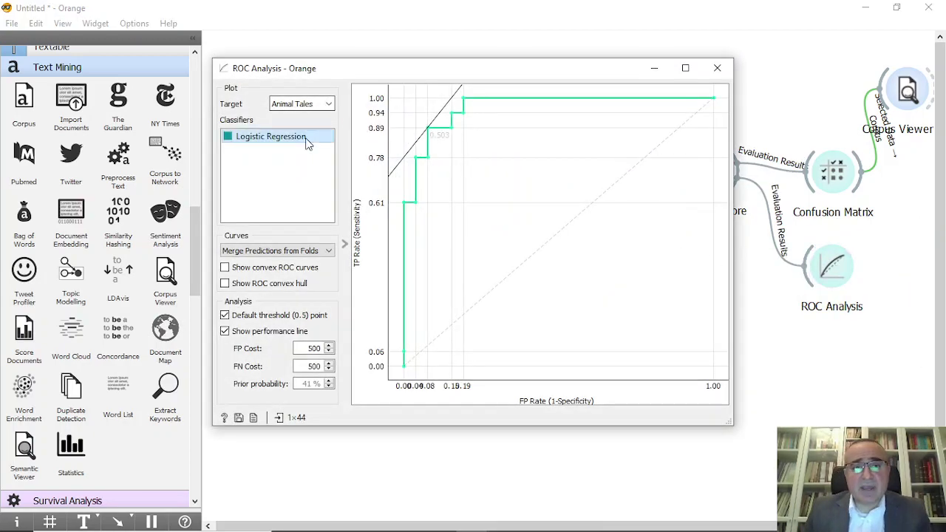
{"action": "left_click", "coordinate": [310, 104]}
{"action": "left_click", "coordinate": [309, 130]}
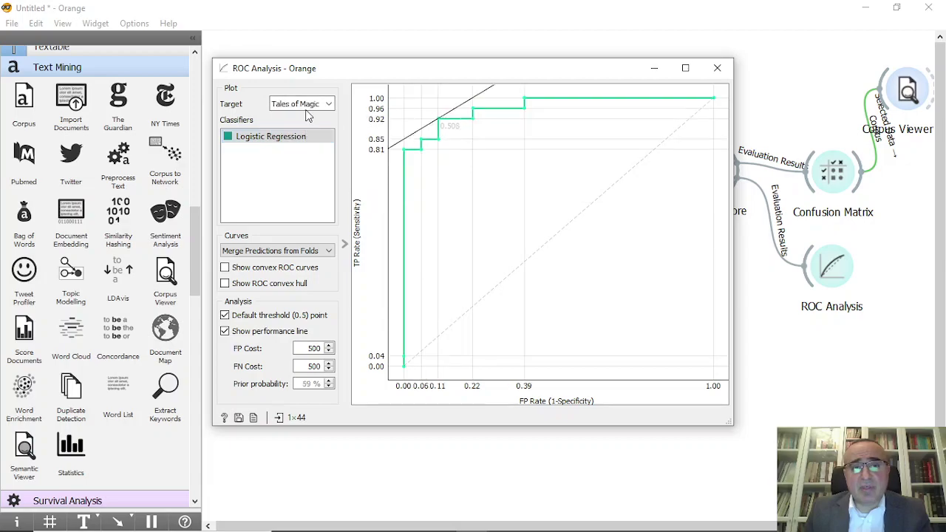
{"action": "left_click", "coordinate": [310, 105]}
{"action": "left_click", "coordinate": [311, 119]}
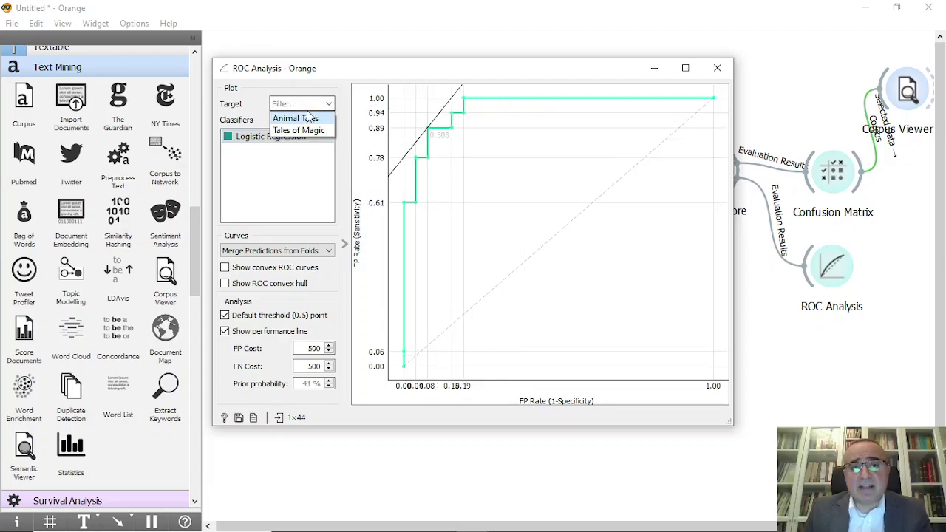
{"action": "left_click", "coordinate": [311, 129]}
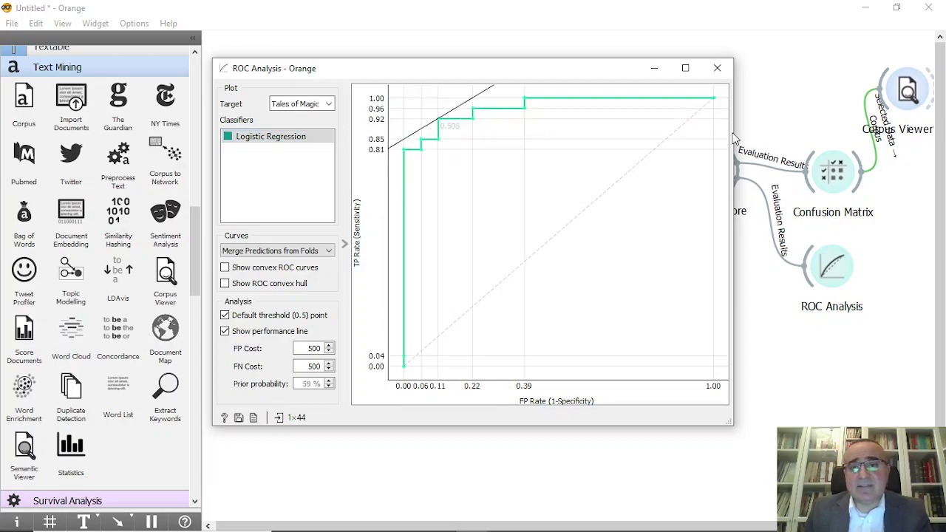
{"action": "left_click", "coordinate": [722, 73]}
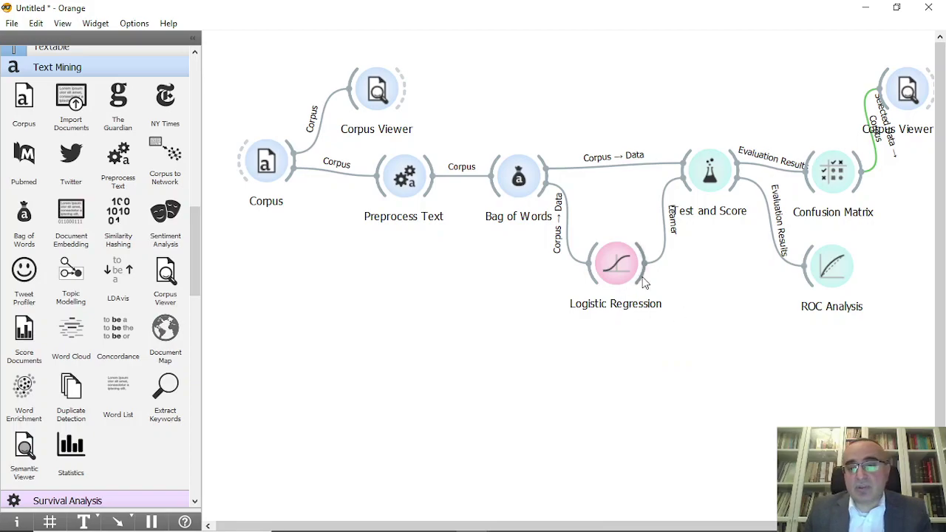
- Add a Predictions widget fed by the Logistic Regression model
{"action": "left_click_drag", "start_coordinate": [645, 263], "coordinate": [705, 386]}
{"action": "type", "text": "pre"}
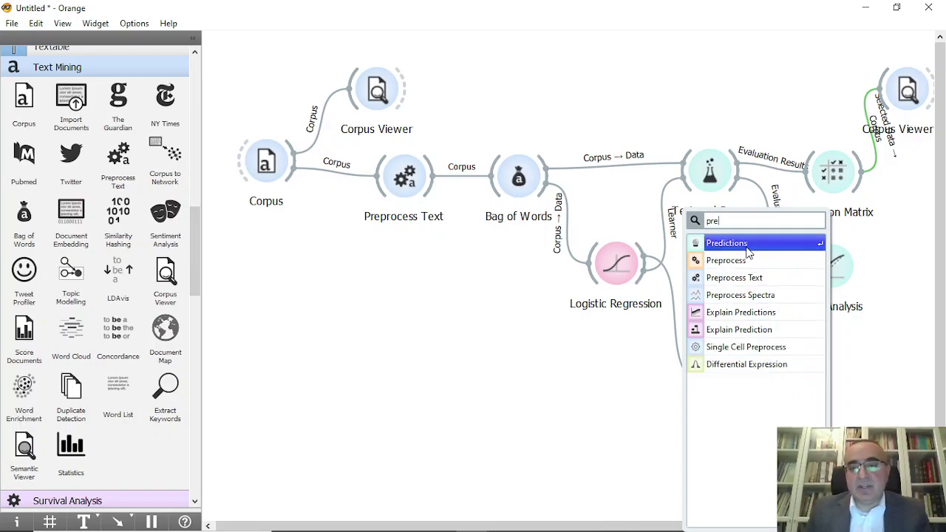
{"action": "left_click", "coordinate": [726, 243]}
- Add a second Corpus widget supplying data to Predictions
{"action": "left_click_drag", "start_coordinate": [724, 380], "coordinate": [292, 392]}
{"action": "type", "text": "cor"}
{"action": "key", "text": "Up"}
{"action": "key", "text": "Up"}
{"action": "key", "text": "Up"}
{"action": "key", "text": "Return"}
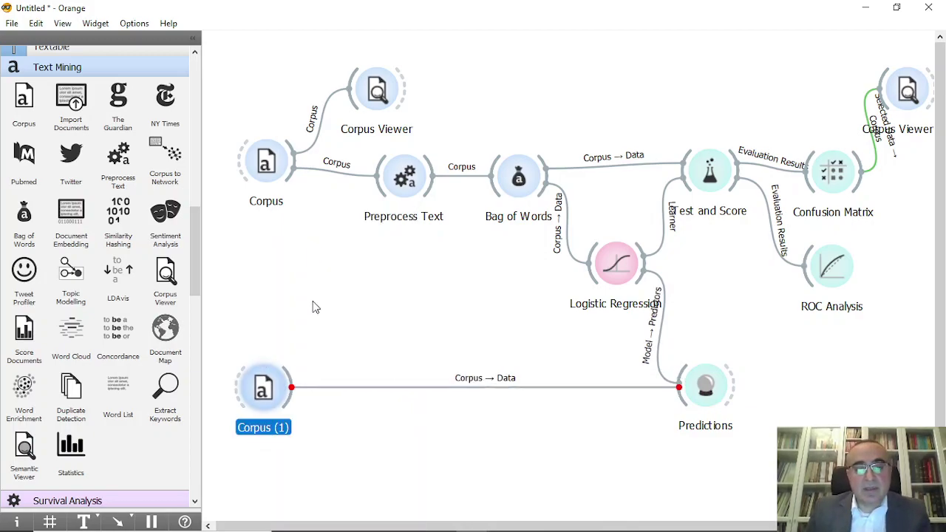
- Load andersen.tab into Corpus (1), leaving three tales with Content as the text feature
{"action": "double_click", "coordinate": [278, 394]}
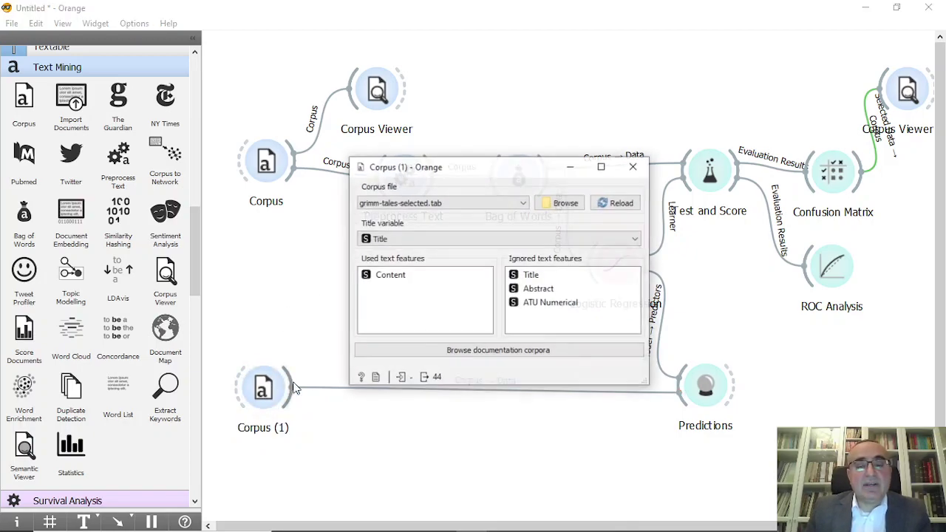
{"action": "left_click", "coordinate": [458, 203]}
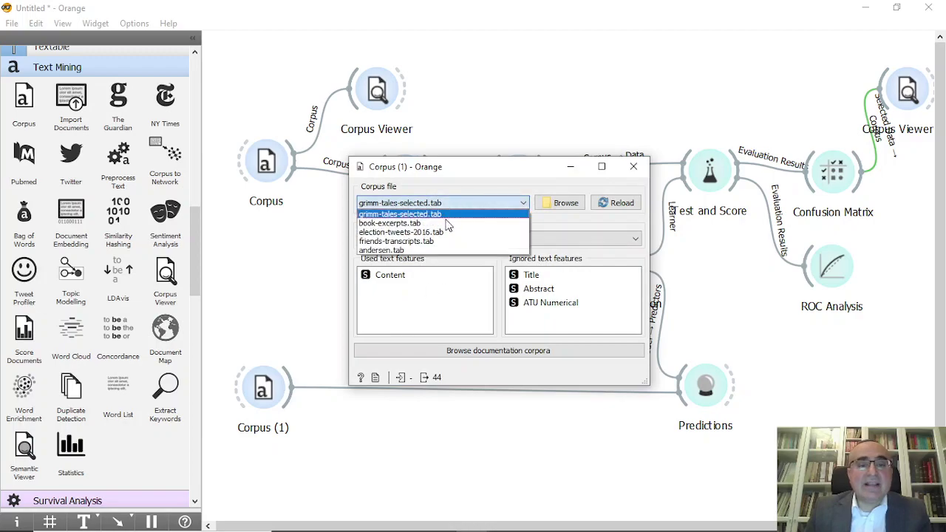
{"action": "left_click", "coordinate": [423, 251]}
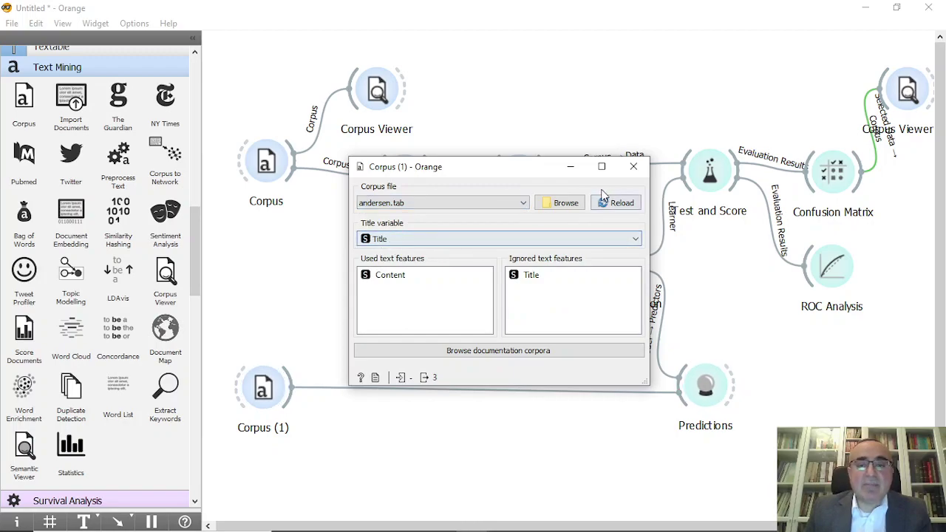
{"action": "left_click", "coordinate": [565, 202]}
{"action": "left_click", "coordinate": [806, 187]}
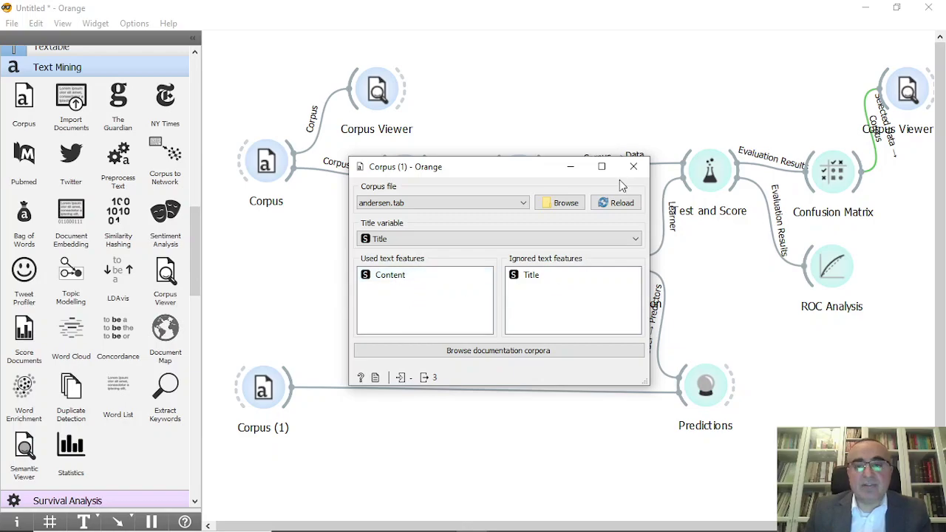
{"action": "left_click", "coordinate": [633, 166]}
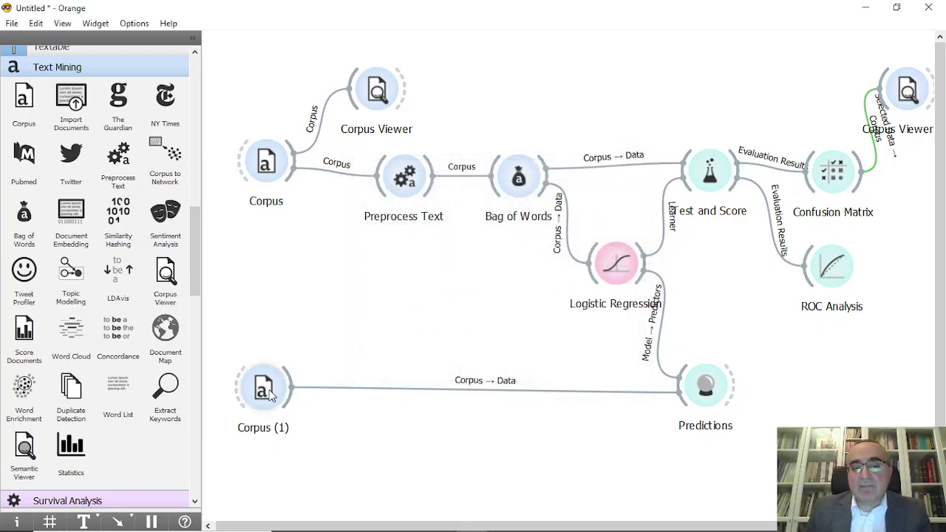
{"action": "double_click", "coordinate": [706, 390]}
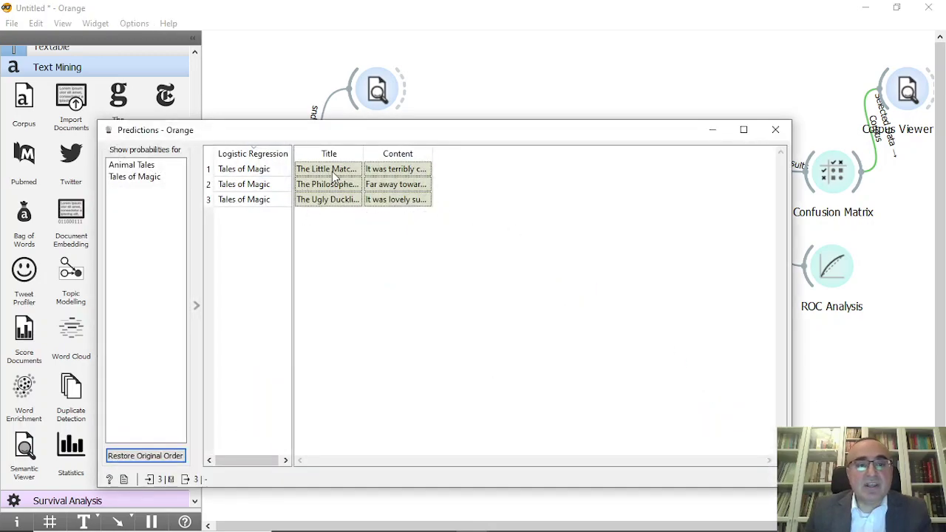
{"action": "left_click", "coordinate": [334, 170]}
{"action": "left_click", "coordinate": [337, 186]}
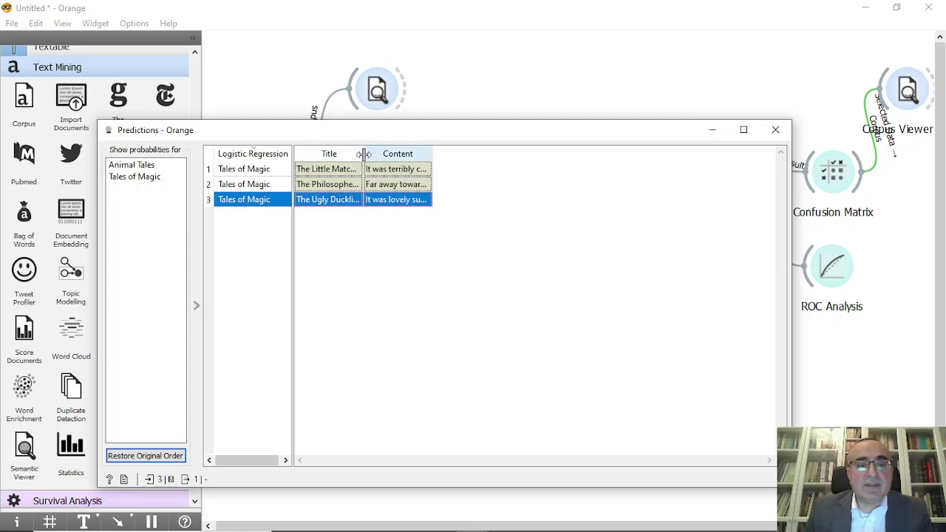
{"action": "left_click_drag", "start_coordinate": [363, 153], "coordinate": [432, 153]}
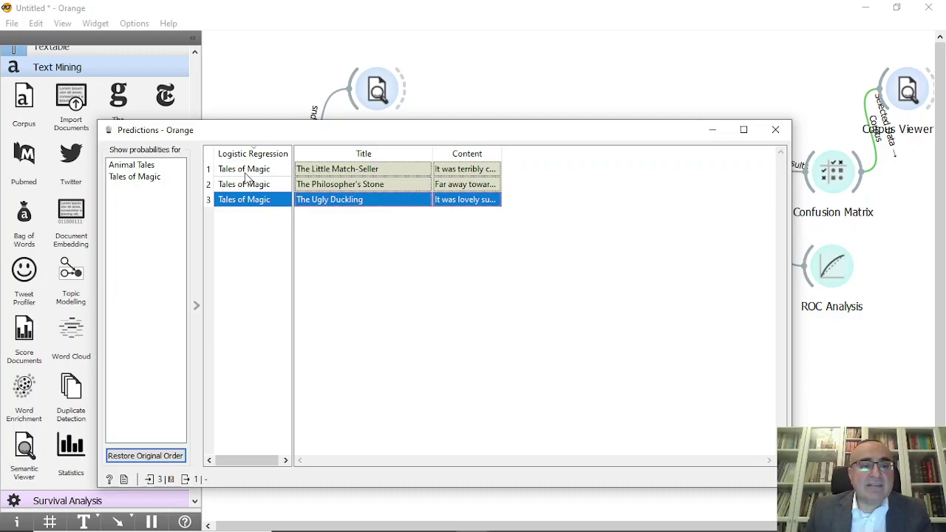
{"action": "left_click", "coordinate": [246, 176]}
{"action": "left_click", "coordinate": [253, 201]}
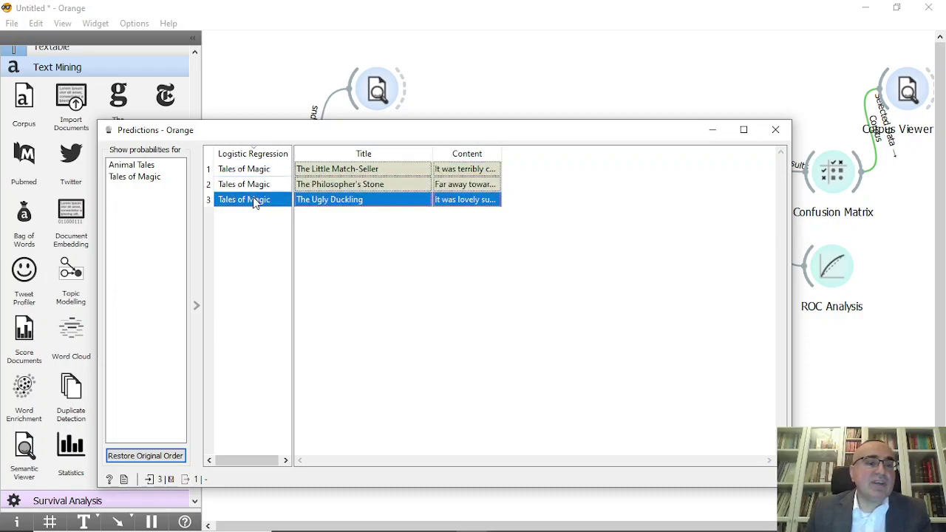
{"action": "left_click", "coordinate": [248, 186]}
{"action": "left_click", "coordinate": [248, 186]}
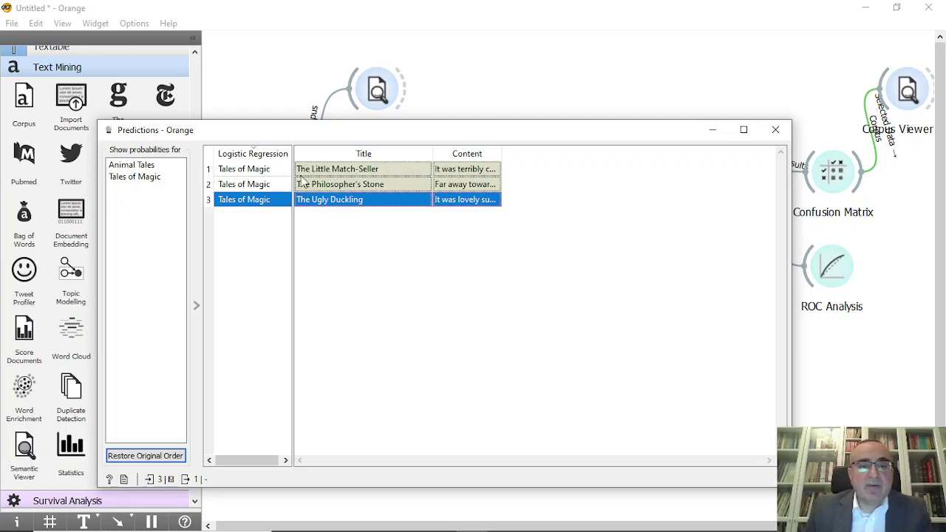
{"action": "left_click", "coordinate": [775, 129]}
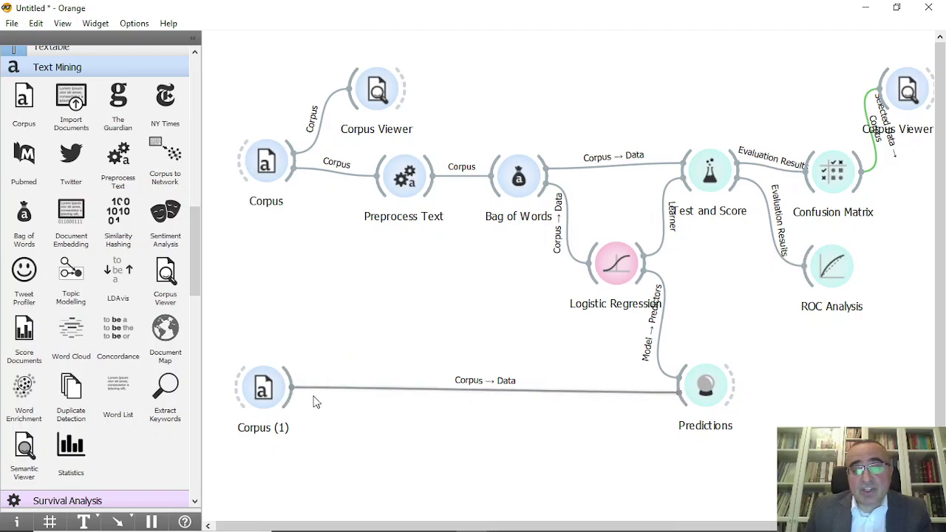
- Add a Preprocess Text (1) widget after Corpus (1) and apply its preprocessing
{"action": "left_click_drag", "start_coordinate": [288, 401], "coordinate": [373, 419]}
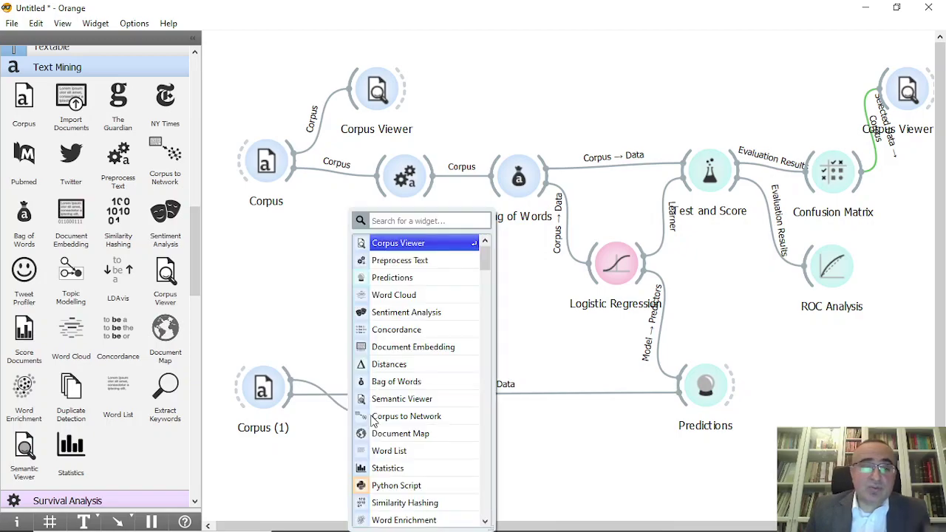
{"action": "type", "text": "pre"}
{"action": "left_click", "coordinate": [425, 243]}
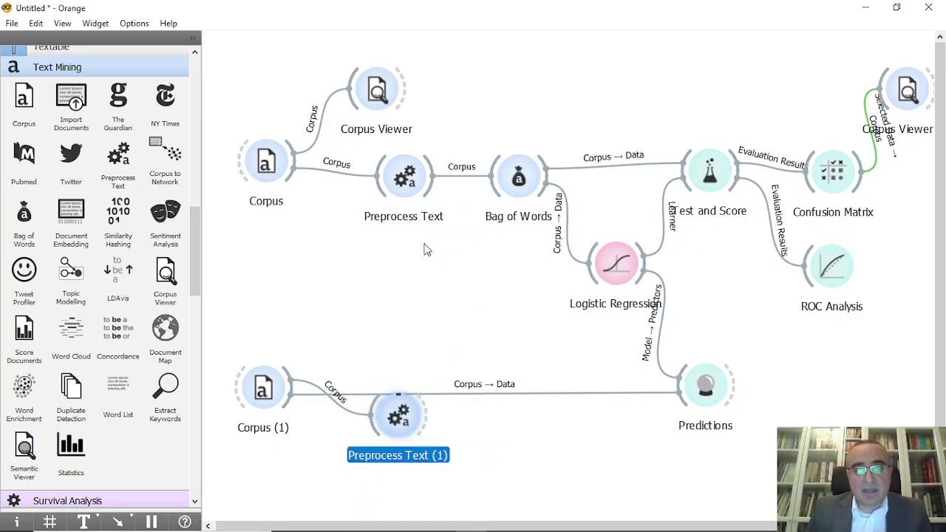
{"action": "key", "text": "Return"}
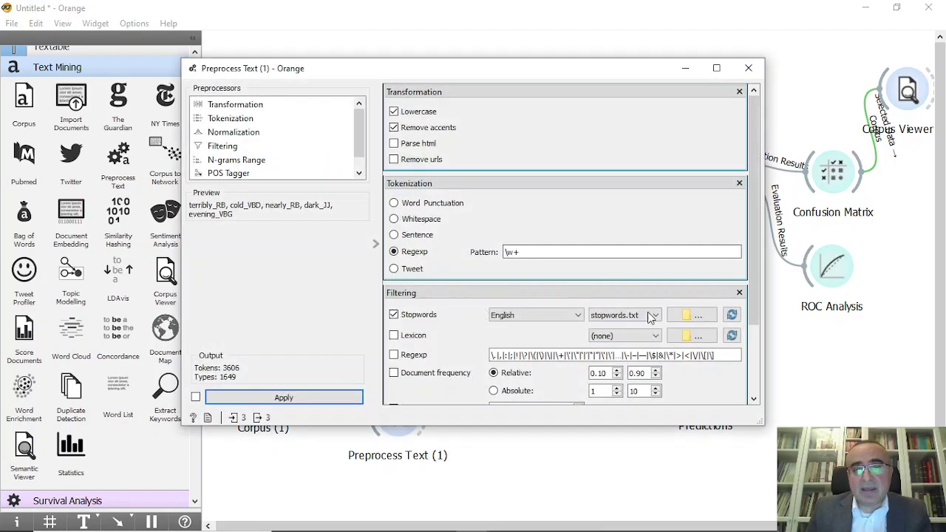
{"action": "left_click", "coordinate": [286, 399]}
{"action": "left_click", "coordinate": [748, 67]}
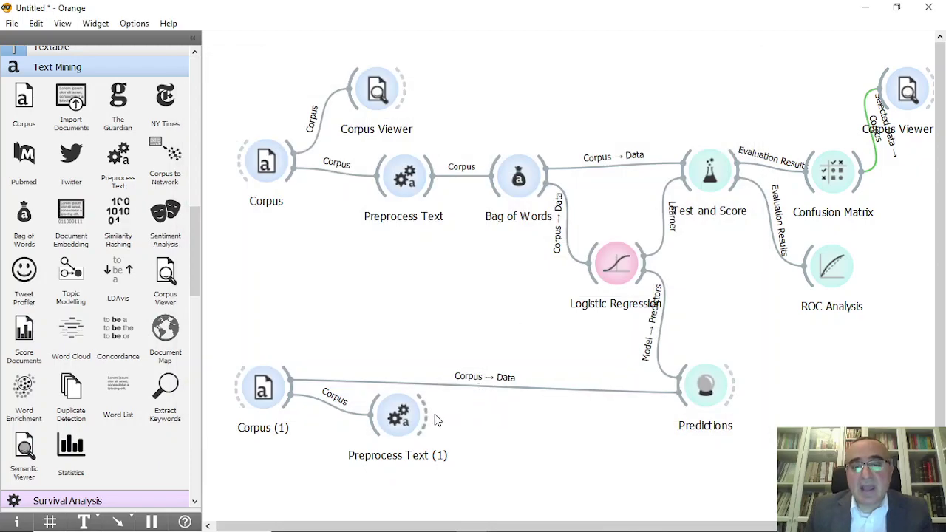
- Add Bag of Words (1) after Preprocess Text (1), replacing the Corpus (1)→Predictions link
{"action": "left_click_drag", "start_coordinate": [427, 420], "coordinate": [519, 420]}
{"action": "type", "text": "ba"}
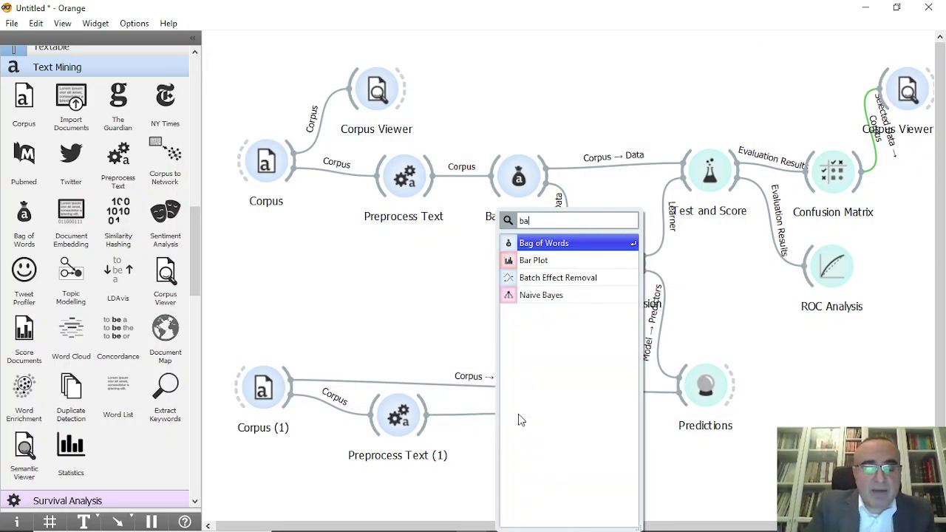
{"action": "type", "text": "g"}
{"action": "left_click", "coordinate": [563, 243]}
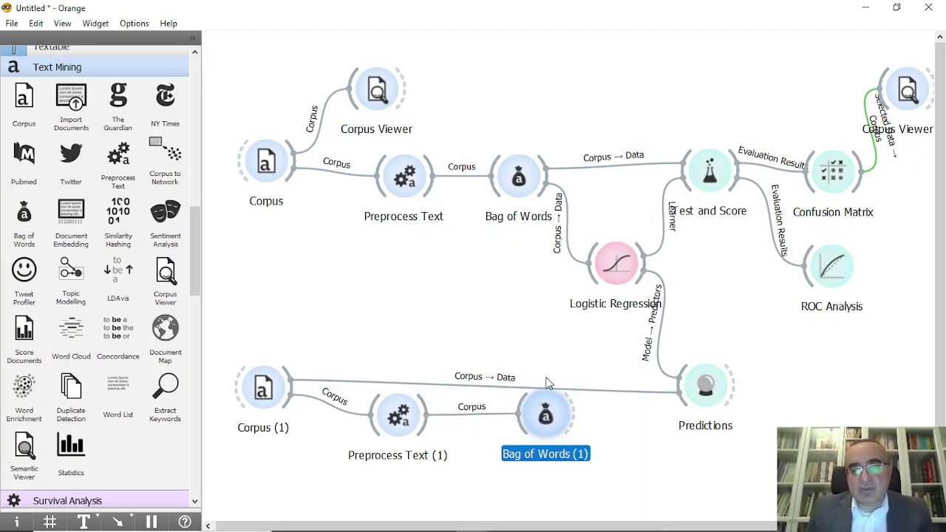
{"action": "left_click", "coordinate": [538, 387]}
{"action": "key", "text": "Delete"}
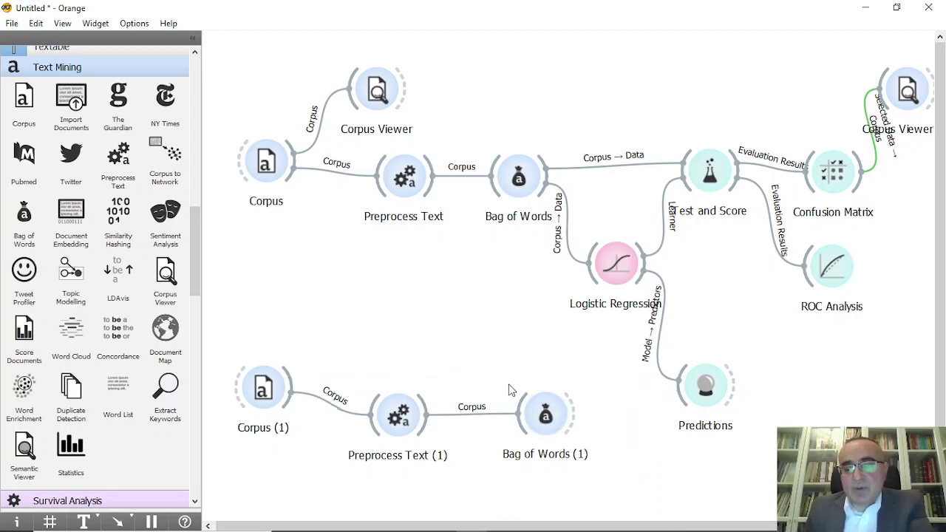
{"action": "left_click_drag", "start_coordinate": [574, 413], "coordinate": [681, 408]}
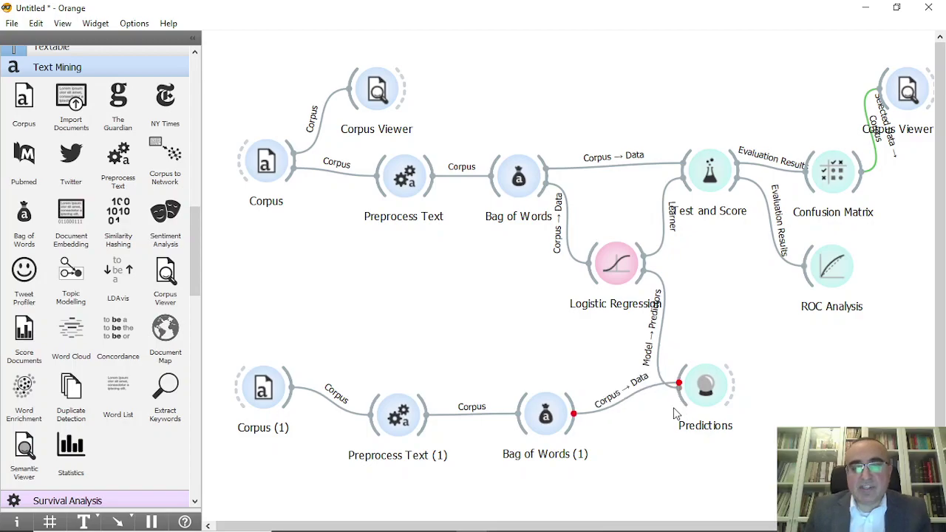
{"action": "double_click", "coordinate": [281, 378]}
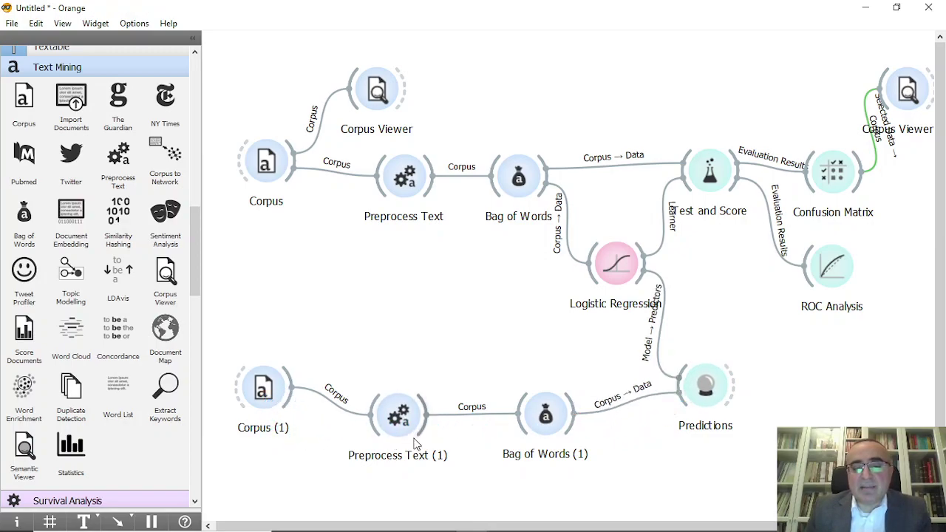
- Inspect the three predicted tales in the Predictions table
{"action": "double_click", "coordinate": [705, 403]}
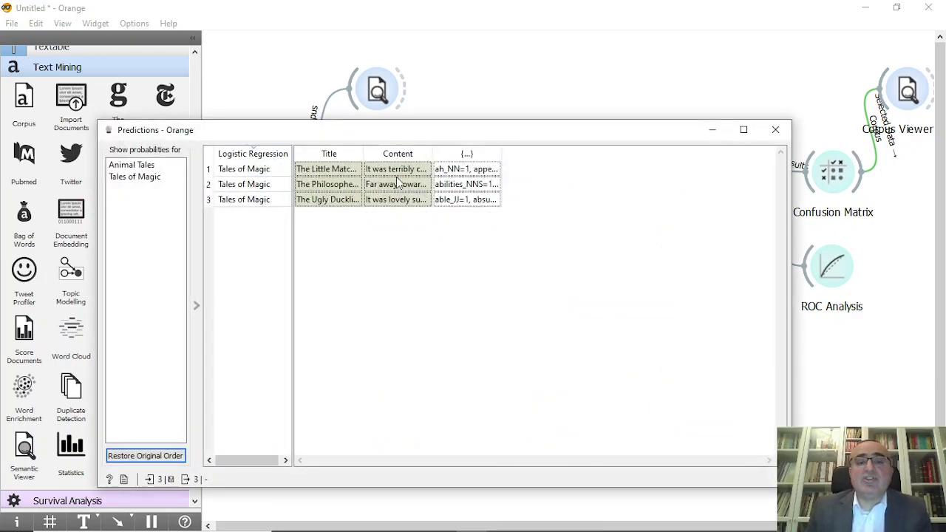
{"action": "left_click_drag", "start_coordinate": [321, 168], "coordinate": [320, 200]}
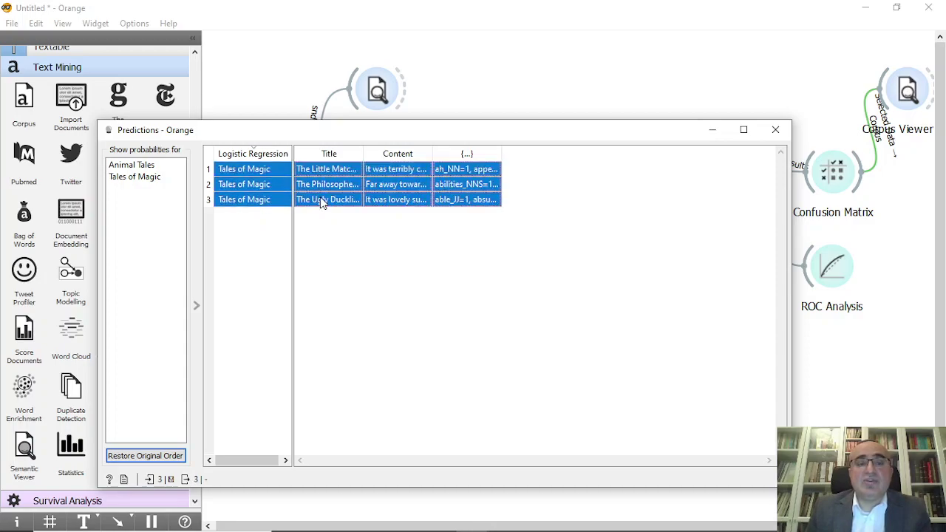
{"action": "left_click", "coordinate": [774, 130]}
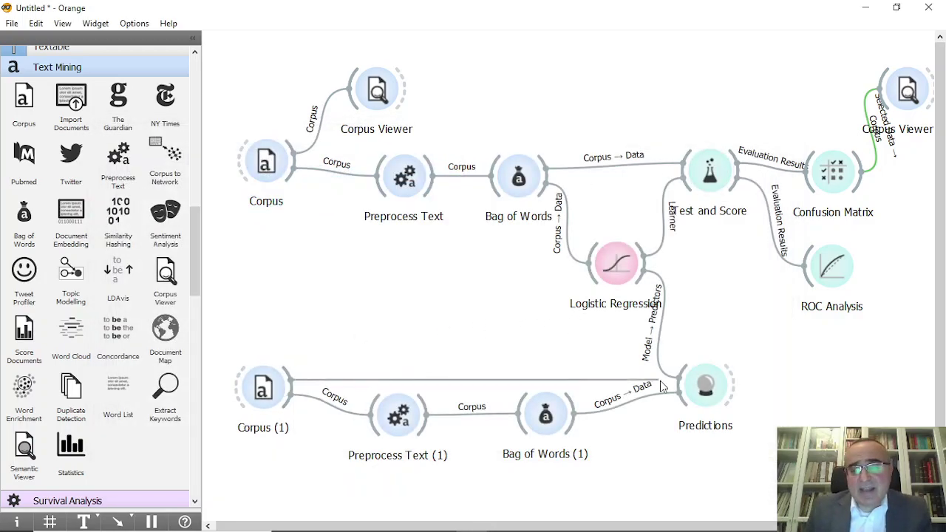
- Link Corpus (1) directly into Predictions and recheck the title and content columns
{"action": "left_click_drag", "start_coordinate": [289, 381], "coordinate": [691, 392]}
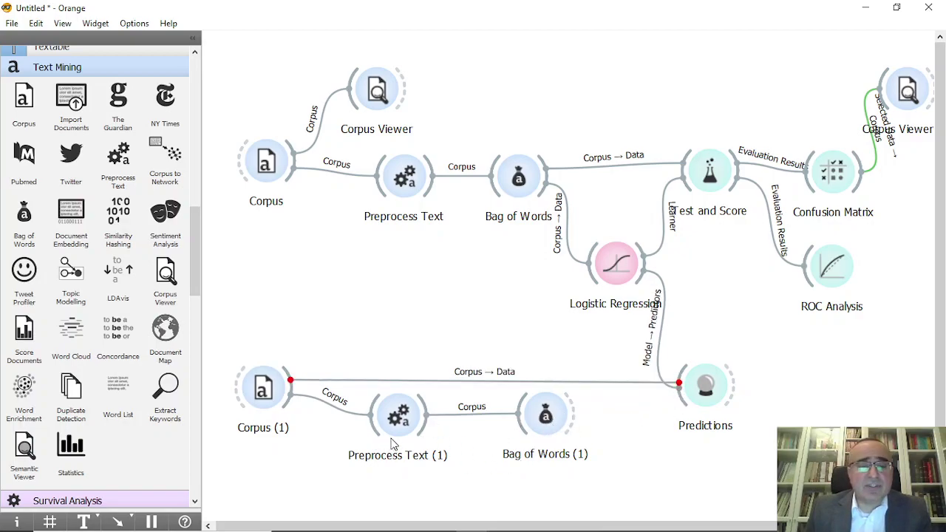
{"action": "double_click", "coordinate": [706, 384]}
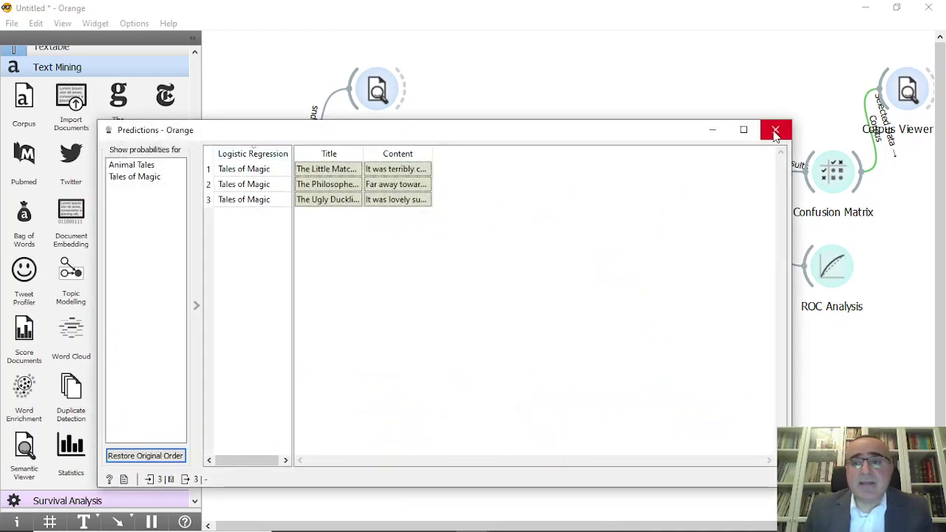
{"action": "left_click", "coordinate": [775, 130]}
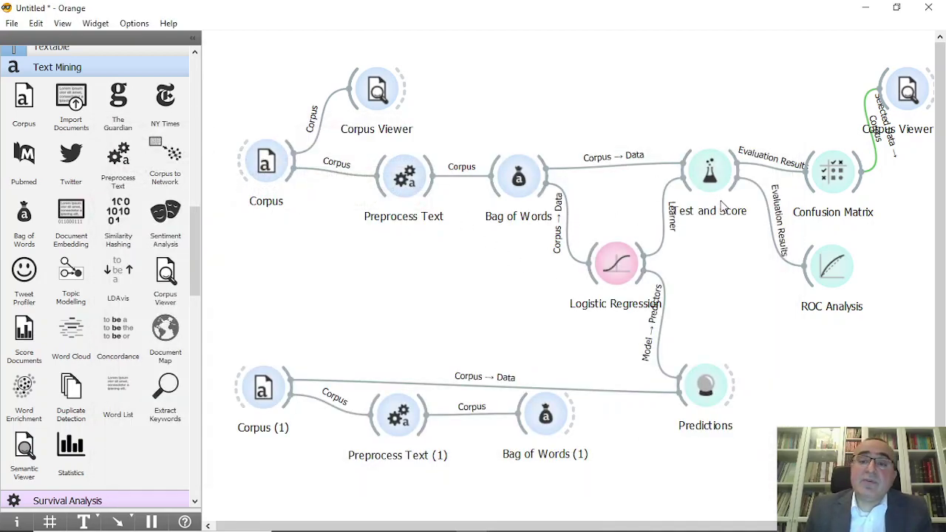
- Delete the Logistic Regression learner and add an SVM learner fed by Bag of Words
{"action": "left_click", "coordinate": [610, 267]}
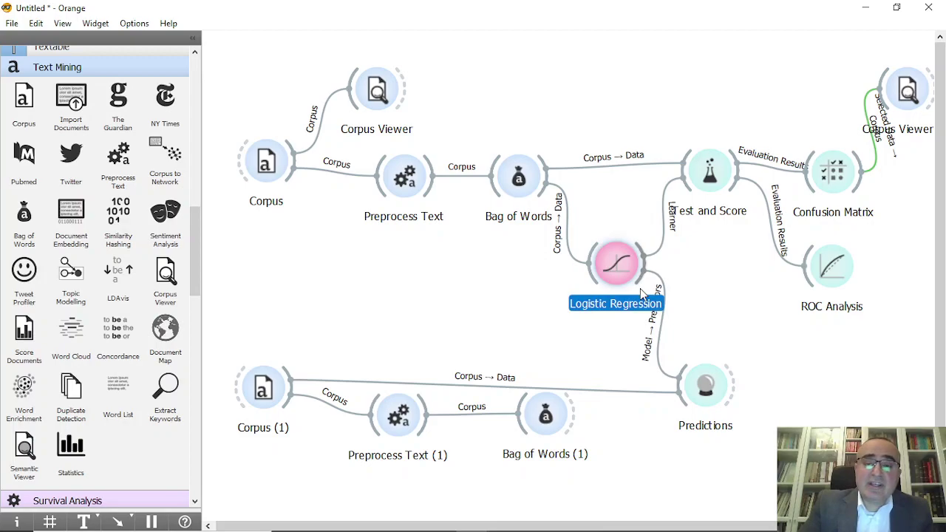
{"action": "key", "text": "Delete"}
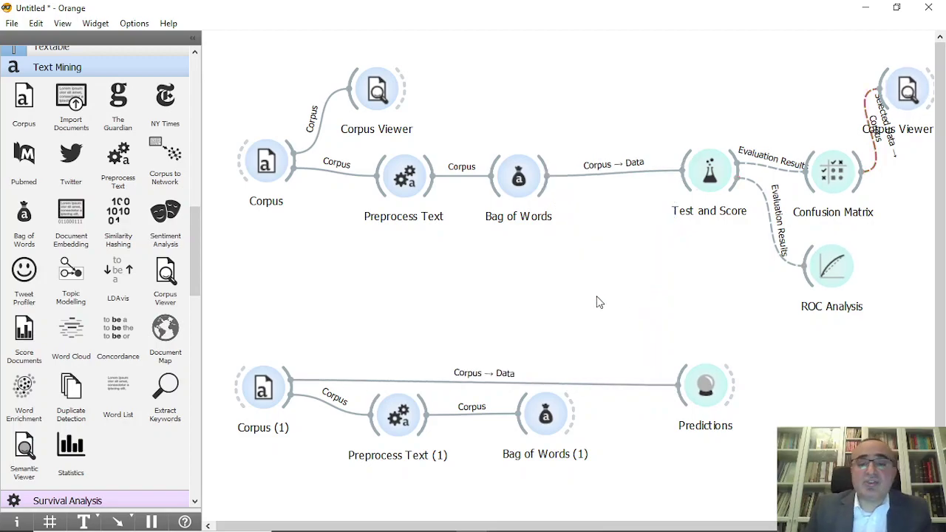
{"action": "left_click_drag", "start_coordinate": [547, 176], "coordinate": [608, 261]}
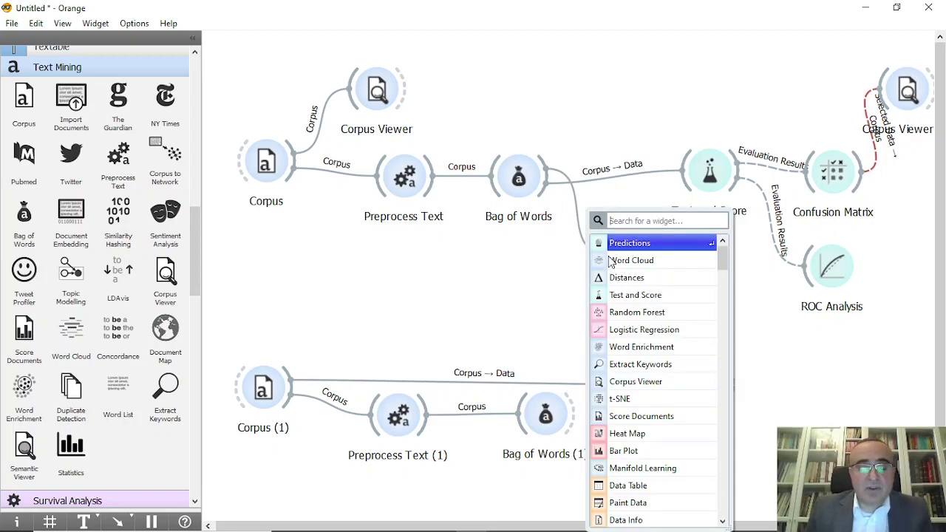
{"action": "type", "text": "sv"}
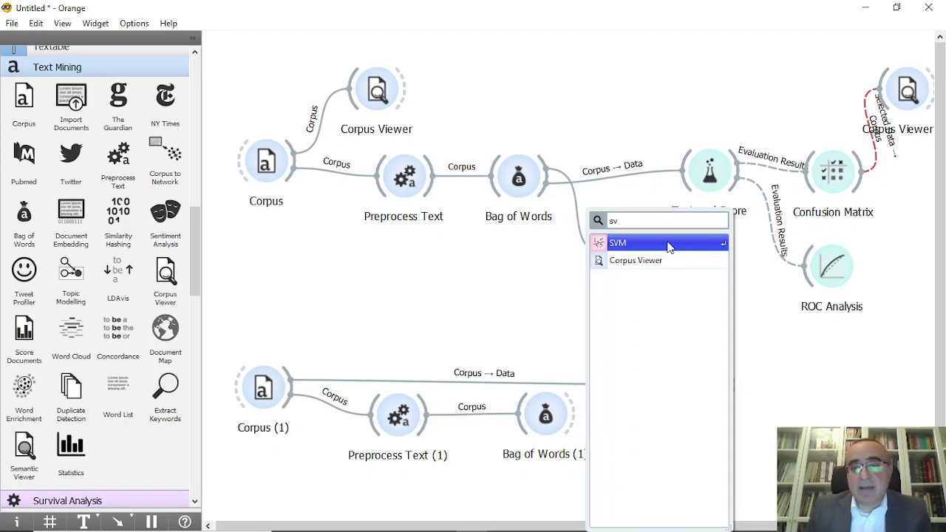
{"action": "left_click", "coordinate": [668, 246]}
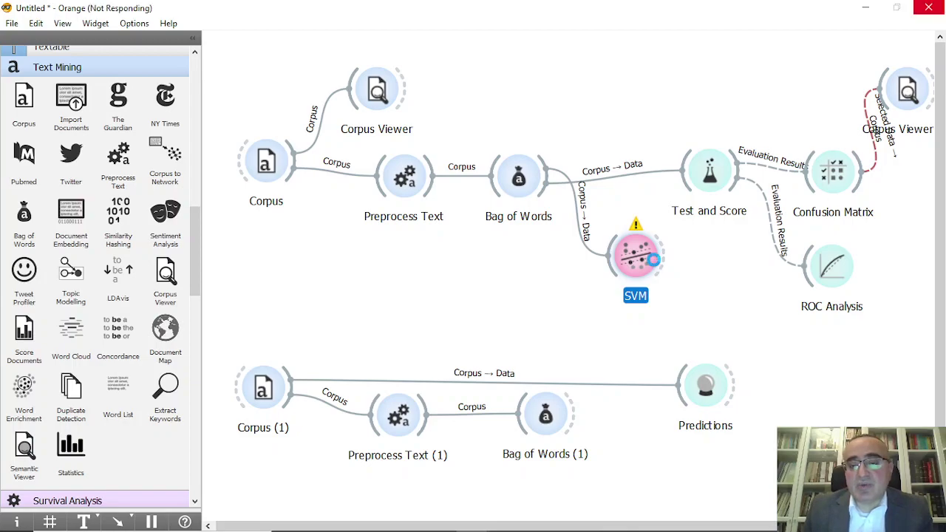
- Confirm the Bag of Words Corpus→Data link to SVM and review the SVM parameters
{"action": "double_click", "coordinate": [644, 256]}
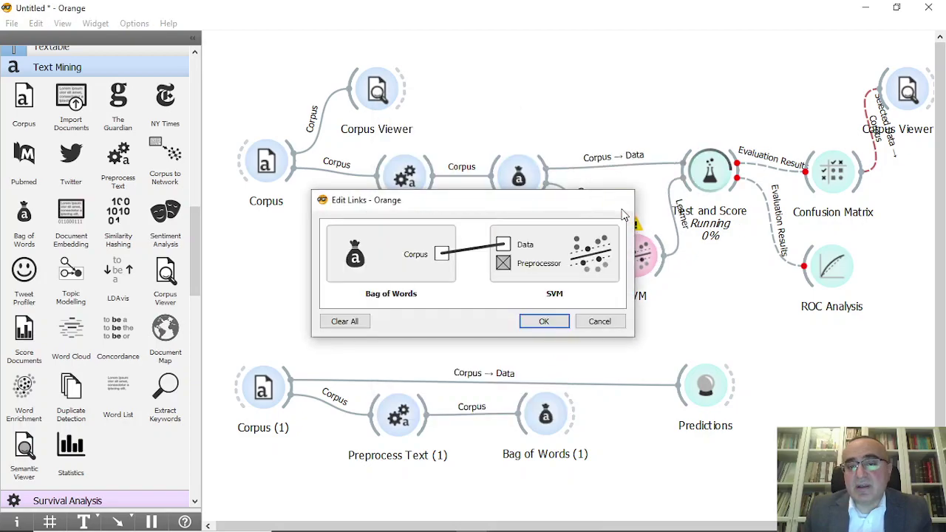
{"action": "key", "text": "Return"}
{"action": "double_click", "coordinate": [641, 257]}
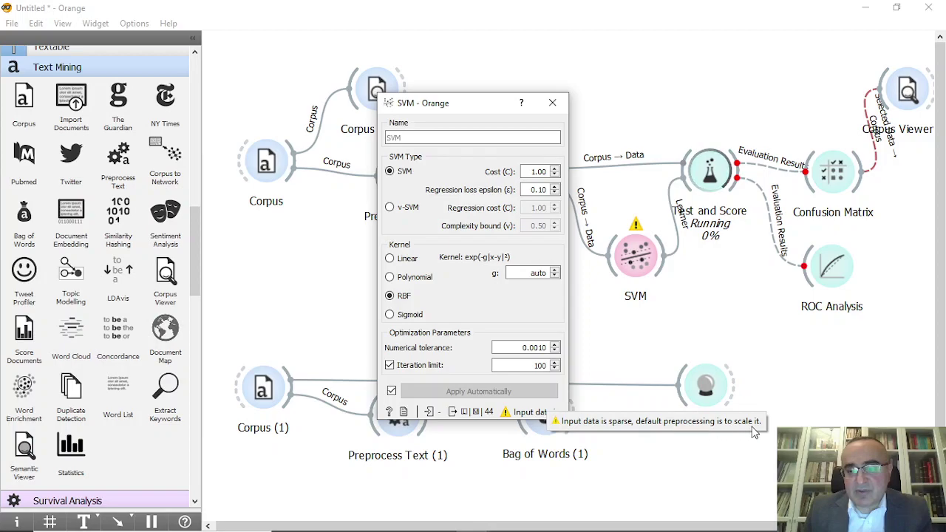
{"action": "left_click", "coordinate": [551, 105]}
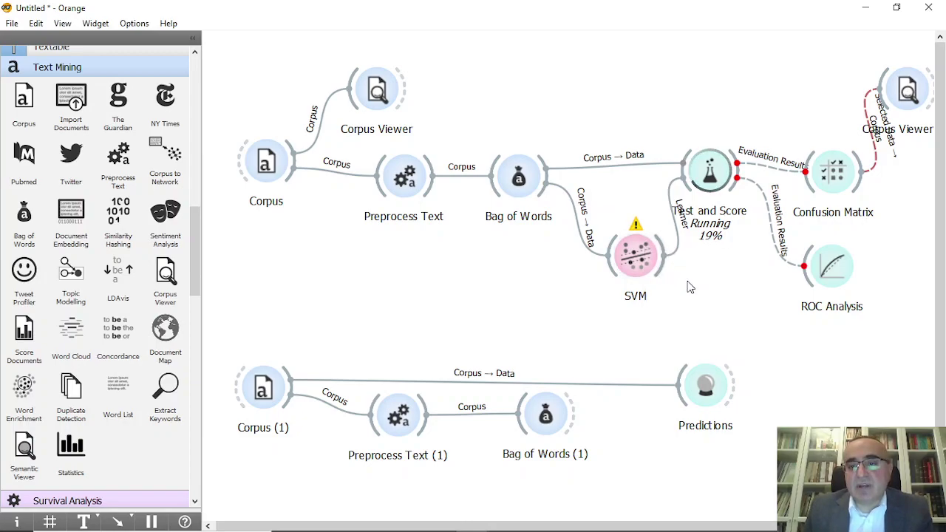
- Link the SVM model output to the Predictors input of Predictions
{"action": "left_click_drag", "start_coordinate": [669, 255], "coordinate": [680, 380]}
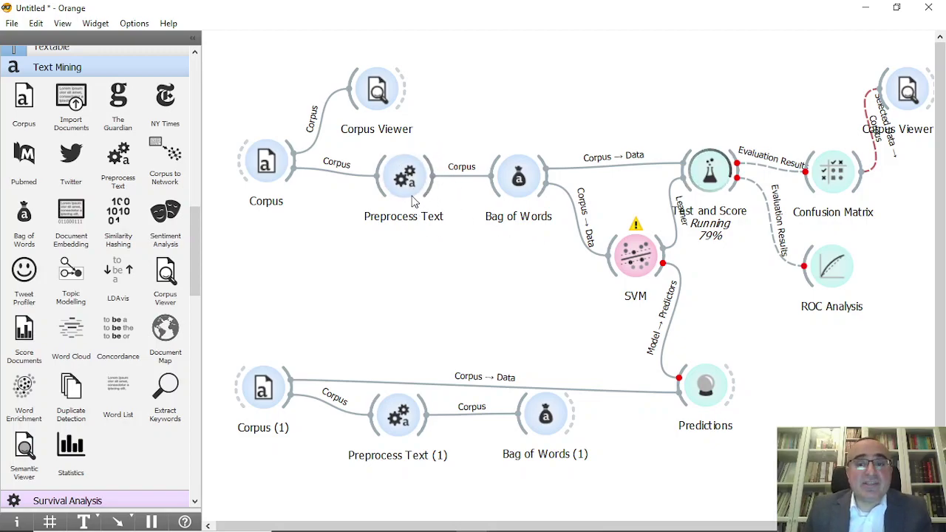
{"action": "mouse_move", "coordinate": [403, 176]}
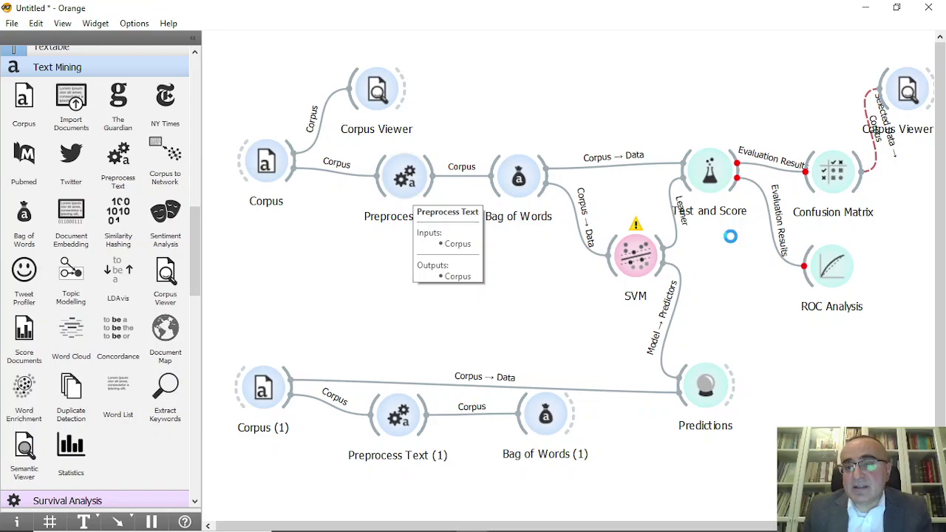
{"action": "double_click", "coordinate": [715, 179]}
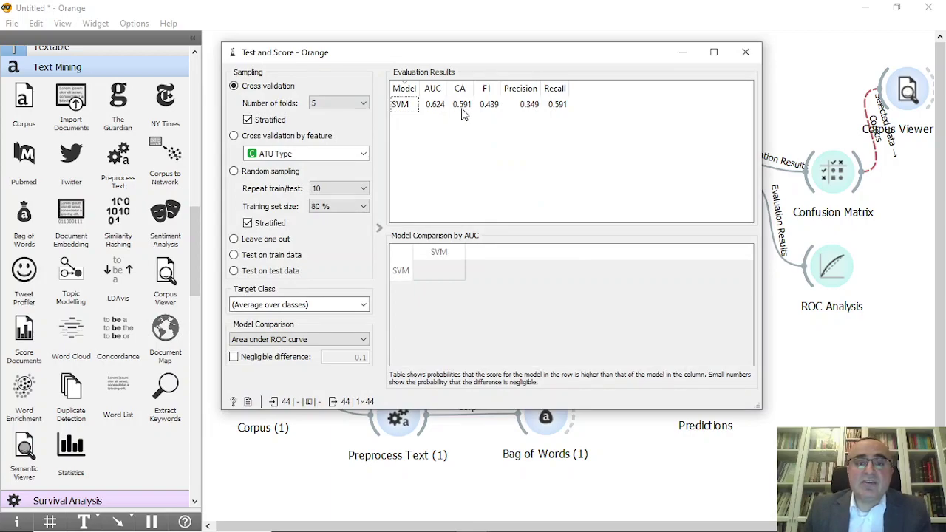
{"action": "left_click", "coordinate": [745, 52]}
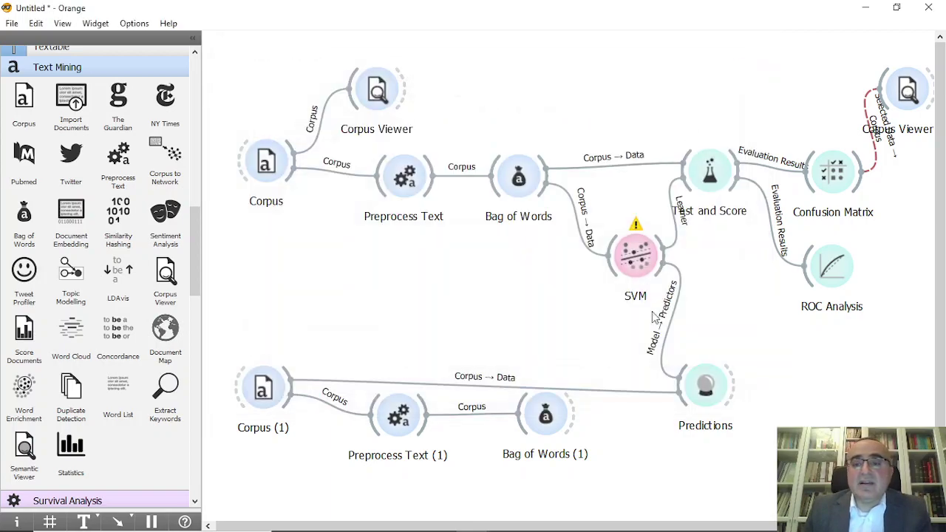
{"action": "double_click", "coordinate": [708, 382]}
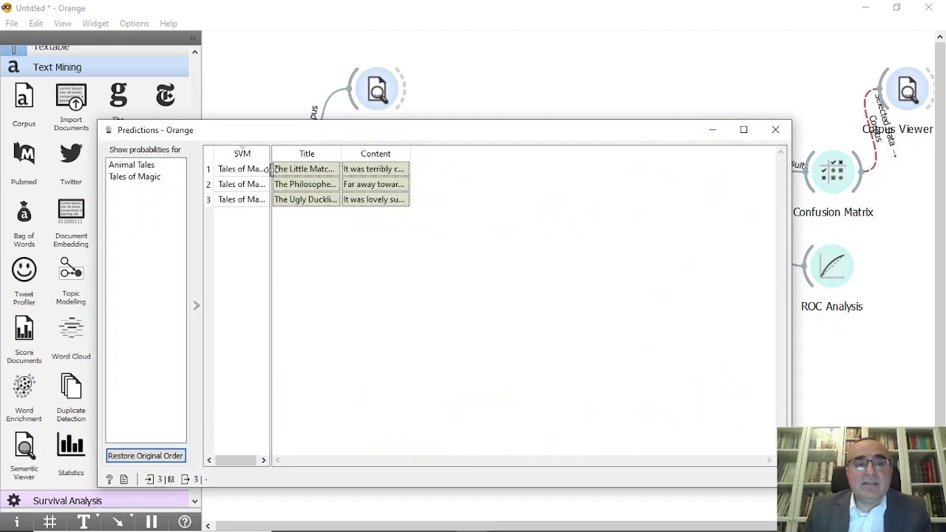
{"action": "mouse_move", "coordinate": [272, 170]}
{"action": "left_mouse_down"}
{"action": "mouse_move", "coordinate": [312, 170]}
{"action": "mouse_move", "coordinate": [297, 157]}
{"action": "left_mouse_up"}
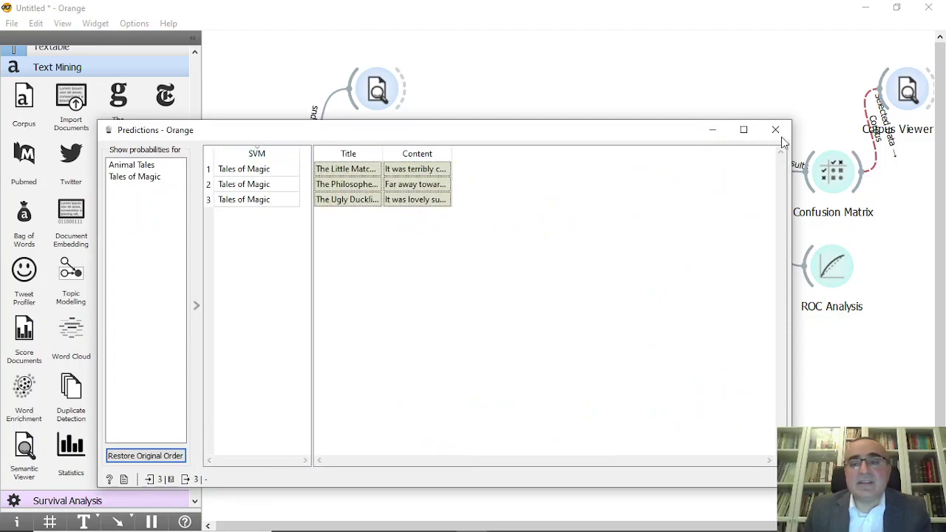
{"action": "left_click", "coordinate": [776, 132]}
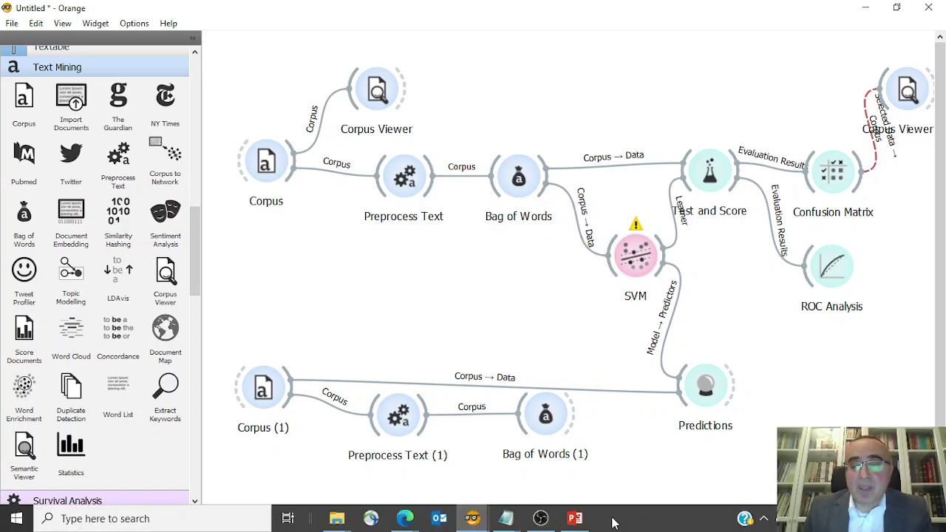
- Switch to PowerPoint and select slide 2, the Thank You slide
{"action": "left_click", "coordinate": [573, 519]}
{"action": "left_click", "coordinate": [81, 222]}
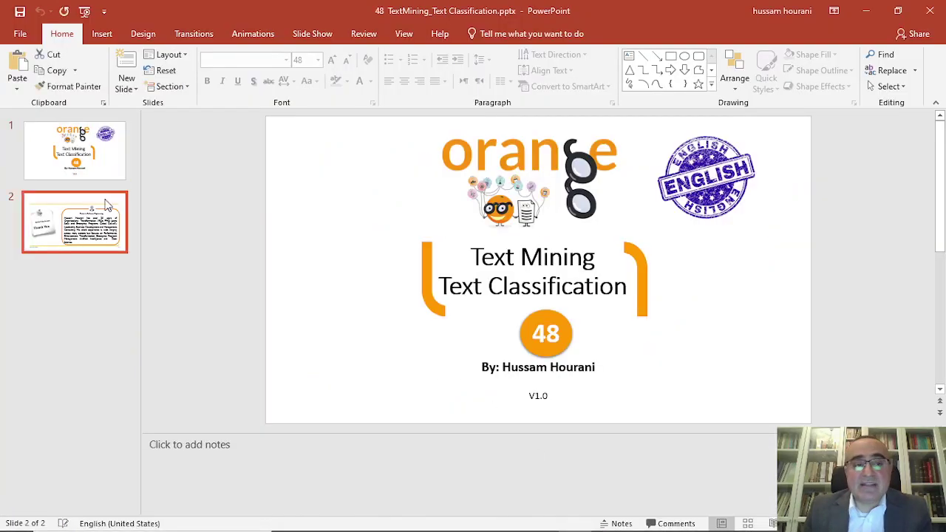